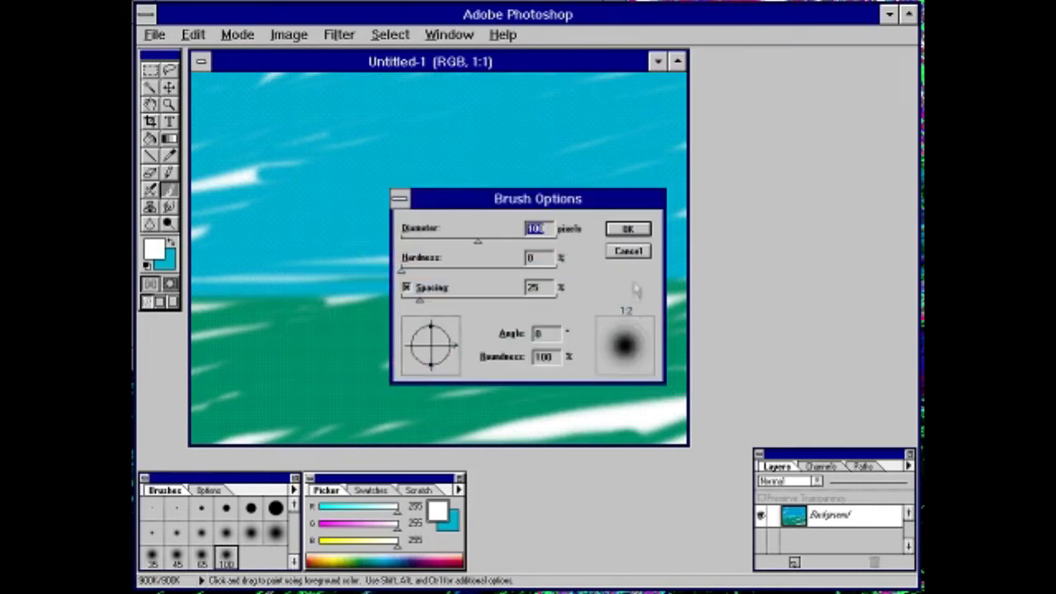
- Keep white as the foreground color and airbrush a puffy cloud at the left side of the sky
left_click(150, 207)
left_click(167, 206)
left_click(166, 172)
left_click(167, 191)
left_click(150, 193)
left_click(436, 509)
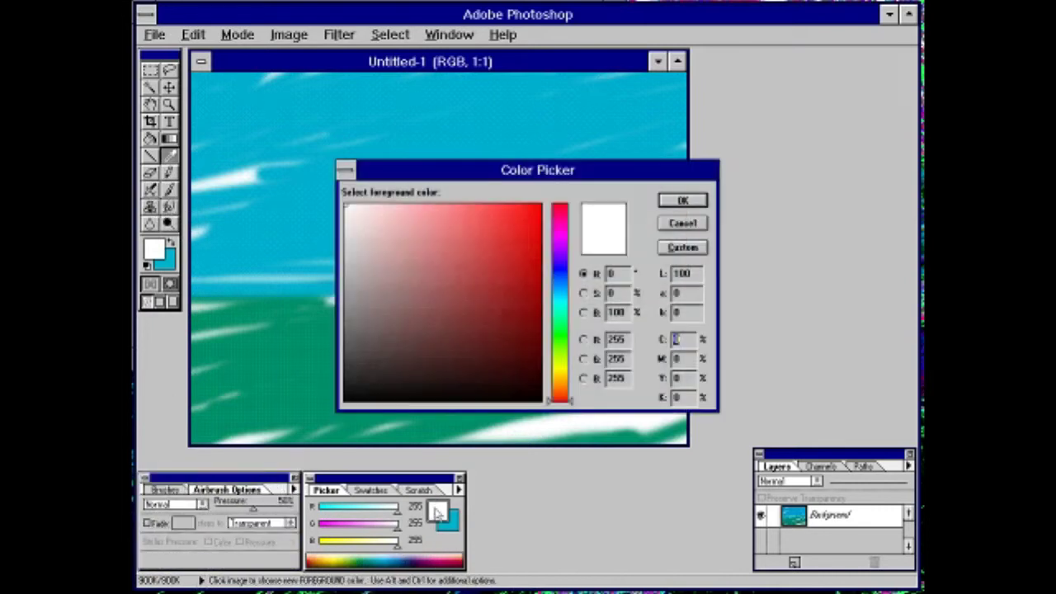
left_click(683, 200)
mouse_move(278, 148)
left_mouse_down()
mouse_move(266, 165)
mouse_move(219, 169)
left_mouse_up()
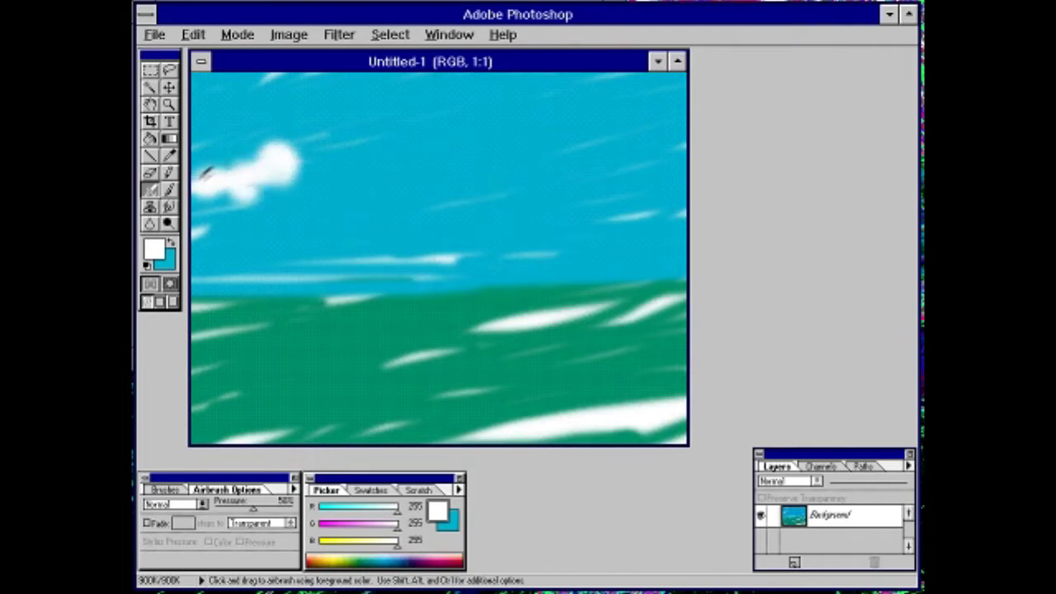
- Airbrush more white patches in the upper sky, the lower-left corner and the middle of the sea
mouse_move(230, 397)
left_mouse_down()
mouse_move(254, 388)
mouse_move(230, 374)
mouse_move(282, 400)
mouse_move(213, 379)
left_mouse_up()
key("ctrl+z")
mouse_move(443, 142)
left_mouse_down()
mouse_move(488, 126)
mouse_move(483, 107)
mouse_move(500, 128)
mouse_move(546, 101)
mouse_move(537, 147)
mouse_move(435, 142)
mouse_move(444, 150)
mouse_move(417, 177)
left_mouse_up()
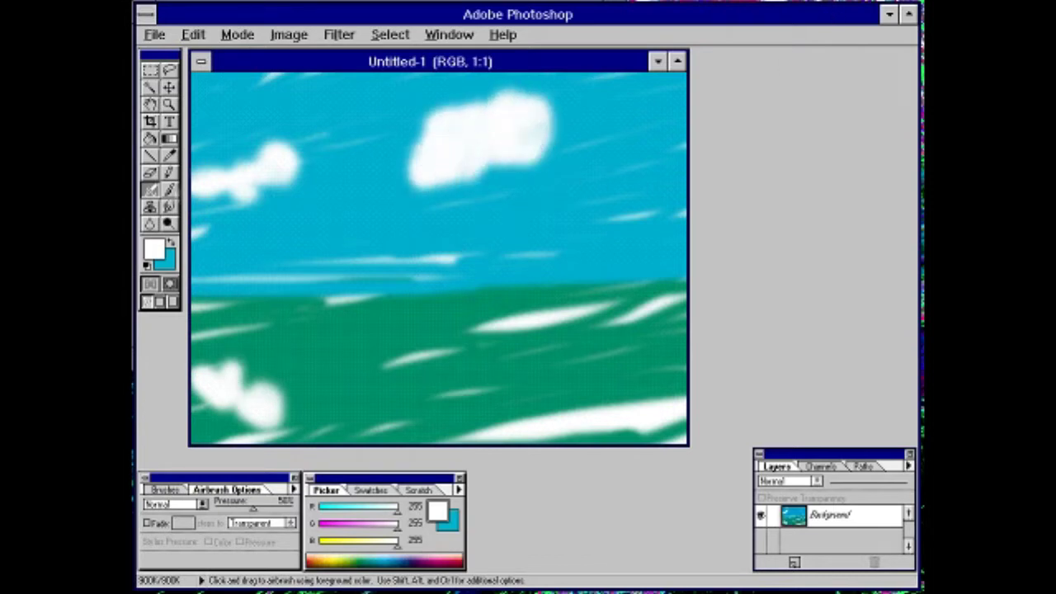
key("u")
key("a")
mouse_move(399, 347)
left_mouse_down()
mouse_move(400, 401)
mouse_move(420, 417)
mouse_move(535, 378)
mouse_move(517, 326)
mouse_move(452, 332)
mouse_move(488, 342)
mouse_move(480, 369)
mouse_move(496, 352)
mouse_move(433, 408)
mouse_move(423, 379)
mouse_move(406, 382)
mouse_move(412, 428)
mouse_move(503, 358)
mouse_move(498, 399)
mouse_move(526, 376)
mouse_move(466, 355)
mouse_move(481, 316)
mouse_move(379, 354)
left_mouse_up()
left_click(193, 37)
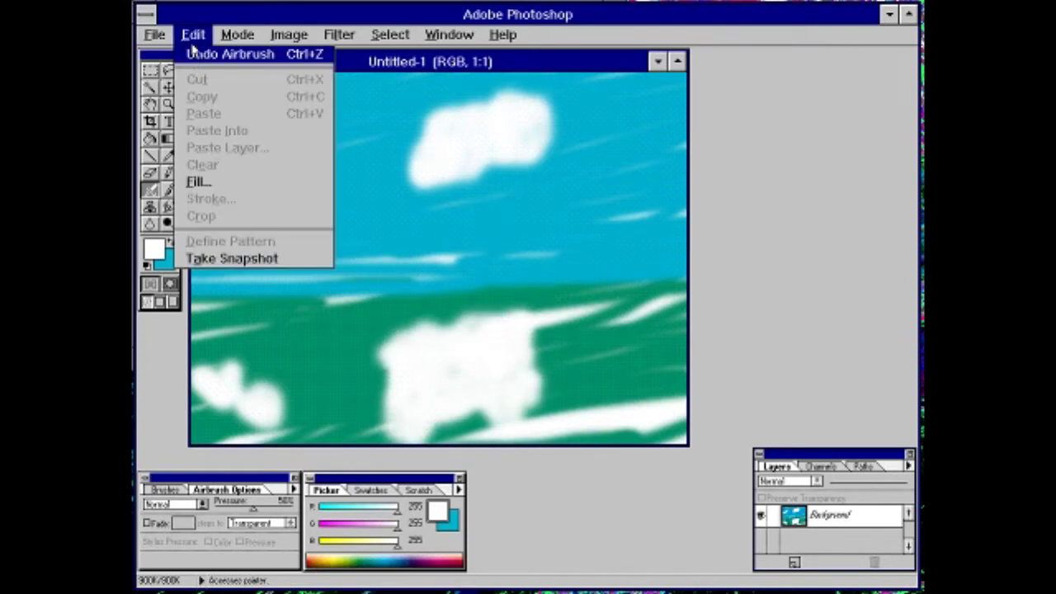
left_click(151, 39)
- Switch to Notepad from the Accessories group and write the note "ONLY ONE UNDO LEE"
left_click(889, 15)
left_click(653, 223)
left_click_drag(456, 198, 670, 203)
left_click(430, 219)
left_click(447, 289)
double_click(321, 302)
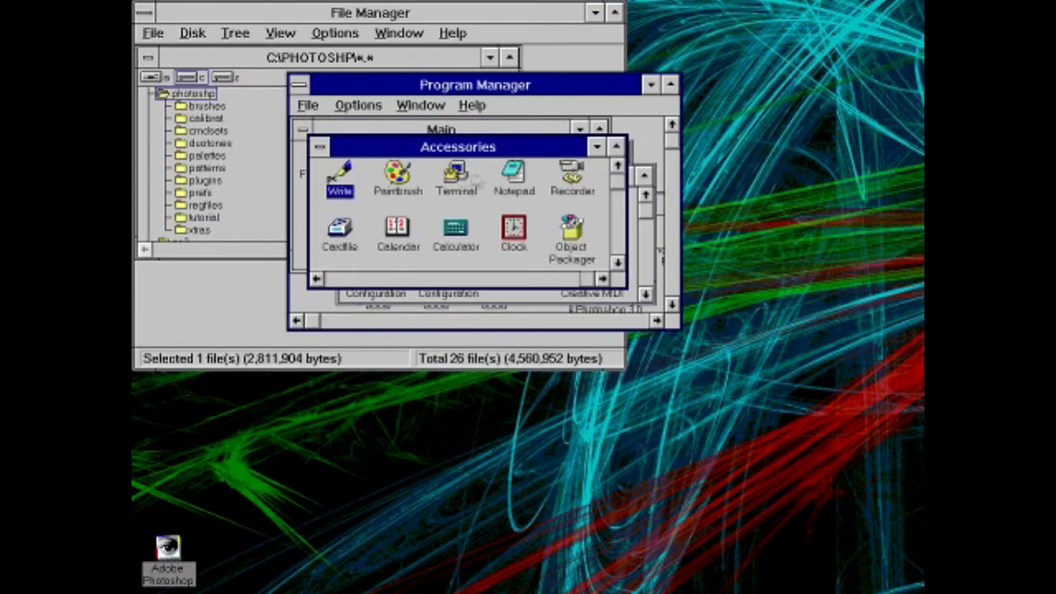
double_click(513, 176)
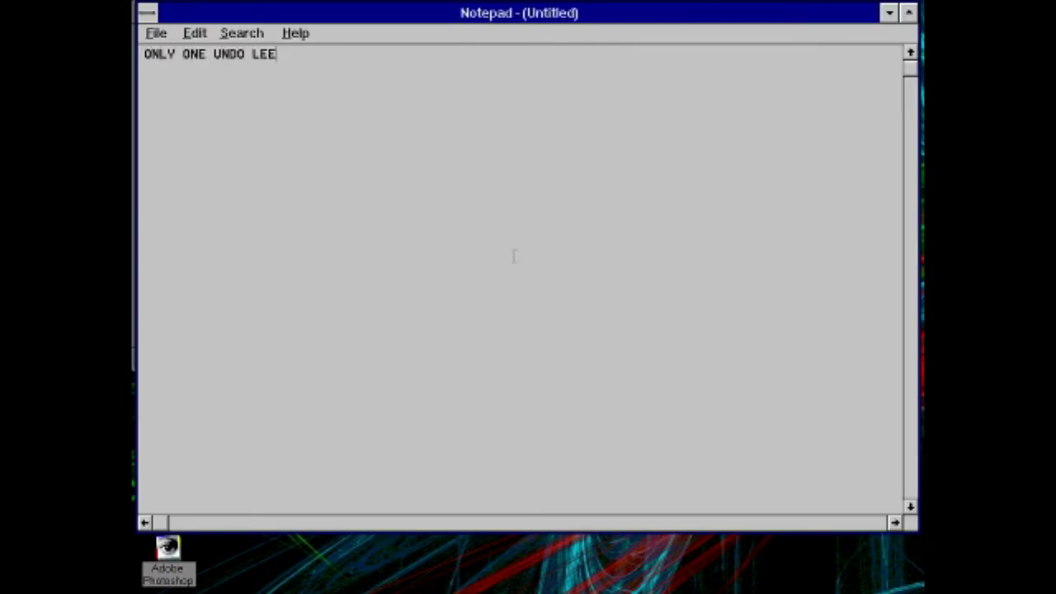
left_click(890, 13)
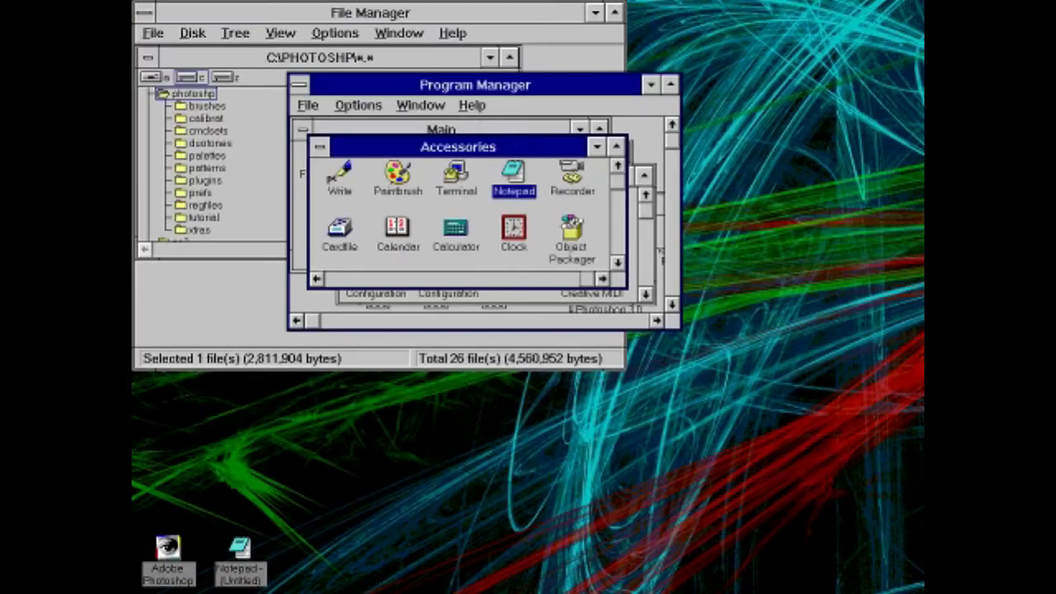
- Switch back to Adobe Photoshop and extend the large upper cloud with more white airbrush paint
double_click(194, 541)
mouse_move(434, 150)
left_mouse_down()
mouse_move(474, 93)
mouse_move(490, 113)
mouse_move(438, 170)
mouse_move(528, 146)
mouse_move(529, 180)
left_mouse_up()
- Smudge the edges of the clouds and white sea patches with the Smudge tool at 65% pressure and a soft brush
left_click(169, 206)
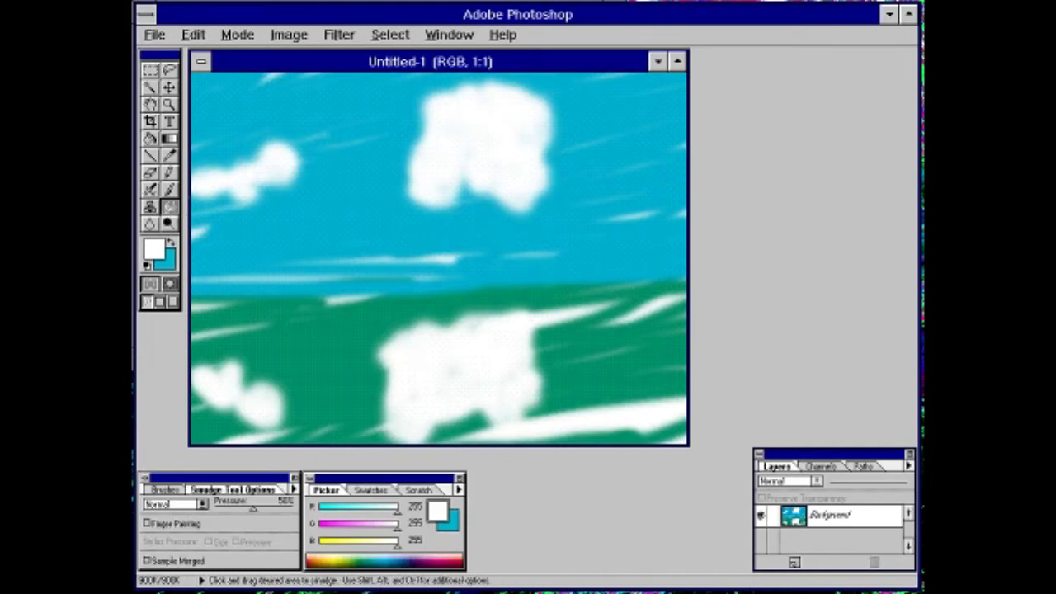
left_click_drag(266, 505, 244, 487)
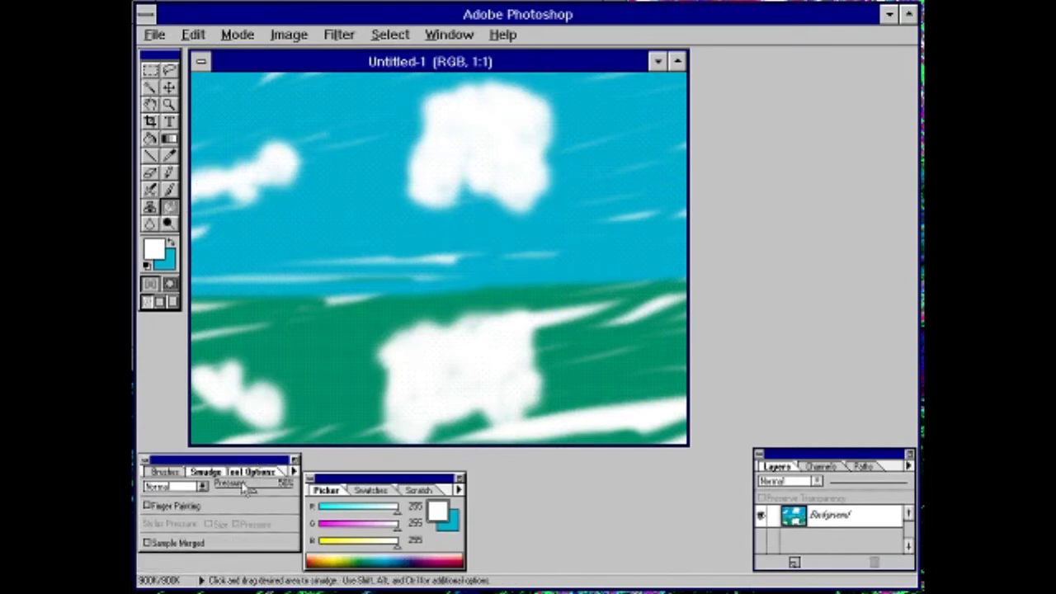
left_click(203, 487)
left_click(167, 472)
left_click(275, 514)
left_click(209, 472)
left_click_drag(248, 195, 232, 205)
mouse_move(236, 181)
left_mouse_down()
mouse_move(206, 200)
mouse_move(284, 172)
mouse_move(249, 189)
mouse_move(279, 147)
left_mouse_up()
left_click_drag(212, 174, 277, 159)
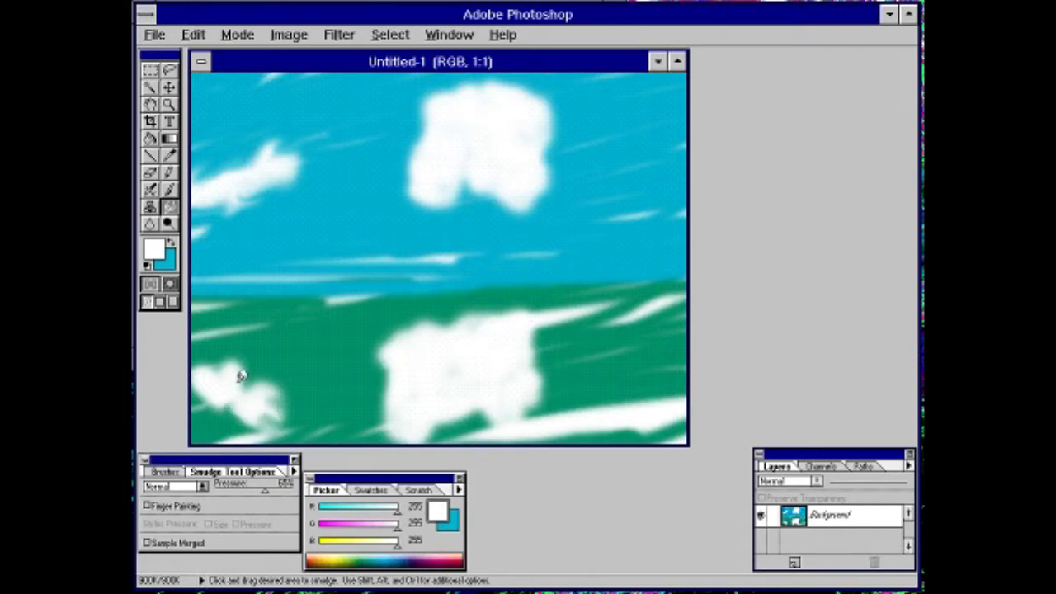
mouse_move(437, 178)
left_mouse_down()
mouse_move(531, 188)
mouse_move(508, 206)
mouse_move(547, 119)
mouse_move(524, 149)
mouse_move(548, 168)
mouse_move(526, 90)
mouse_move(422, 94)
mouse_move(431, 110)
mouse_move(383, 202)
left_mouse_up()
mouse_move(369, 350)
left_mouse_down()
mouse_move(378, 422)
mouse_move(473, 423)
mouse_move(529, 386)
mouse_move(504, 411)
mouse_move(398, 432)
mouse_move(382, 397)
mouse_move(392, 345)
mouse_move(365, 325)
mouse_move(433, 308)
left_mouse_up()
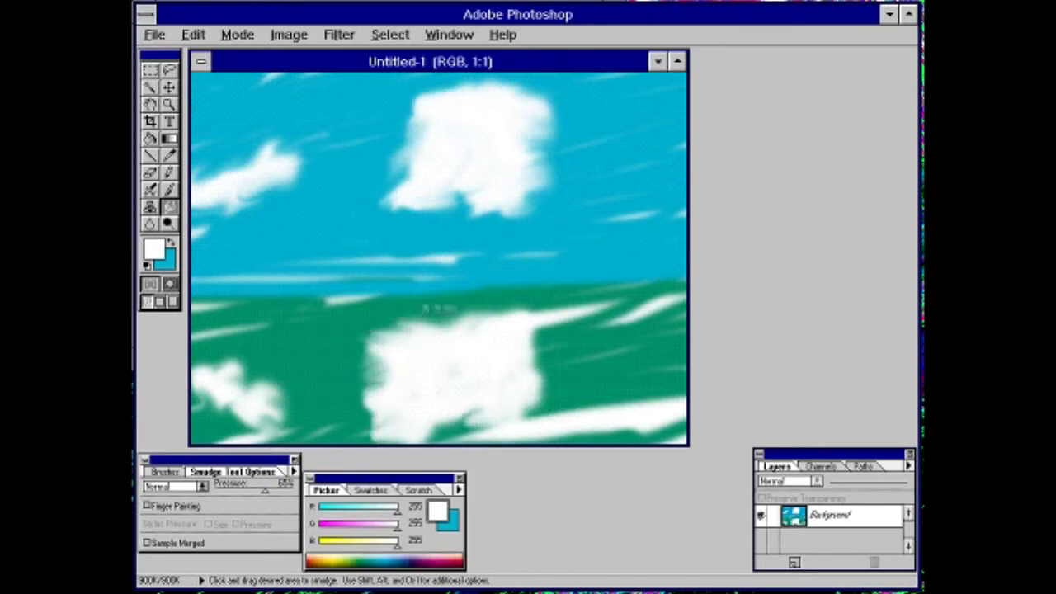
- Save the painting under the file name seascape
left_click(155, 33)
left_click(198, 163)
type("seascape")
key("Return")
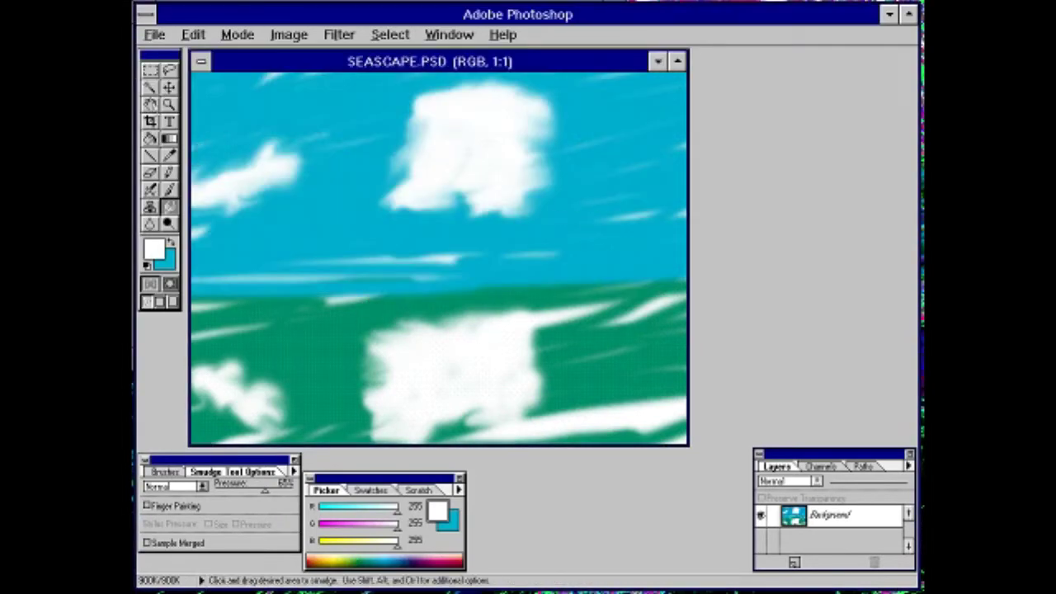
- Paint a solid black, mound-shaped rock above the horizon using the Paintbrush with a hard round brush
key("z")
left_click(395, 246)
left_click(169, 189)
left_click_drag(392, 559, 319, 561)
left_click(328, 528)
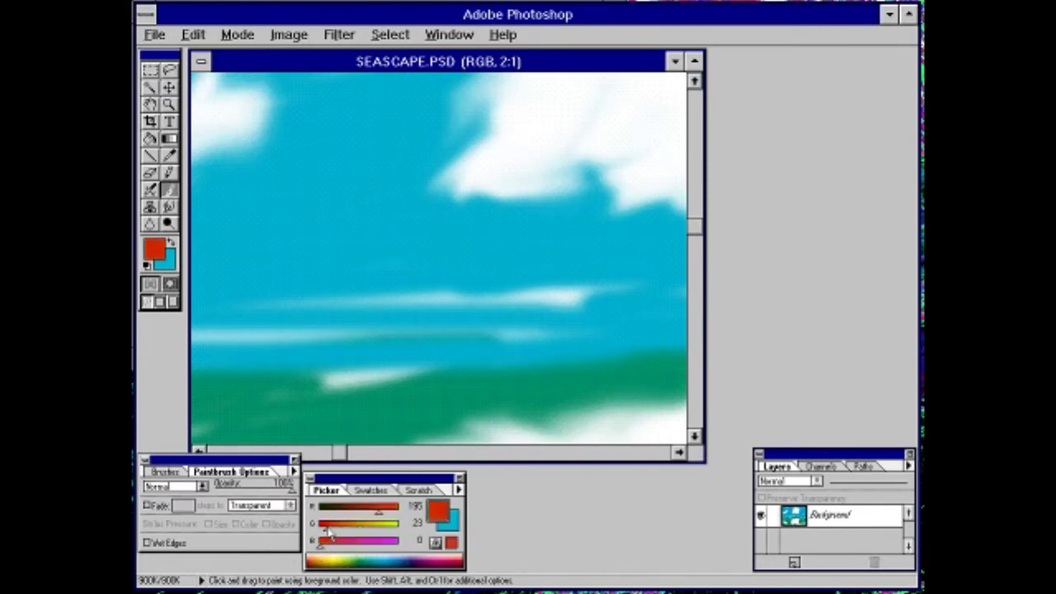
left_click_drag(381, 513, 352, 517)
left_click_drag(400, 561, 387, 566)
left_click(165, 472)
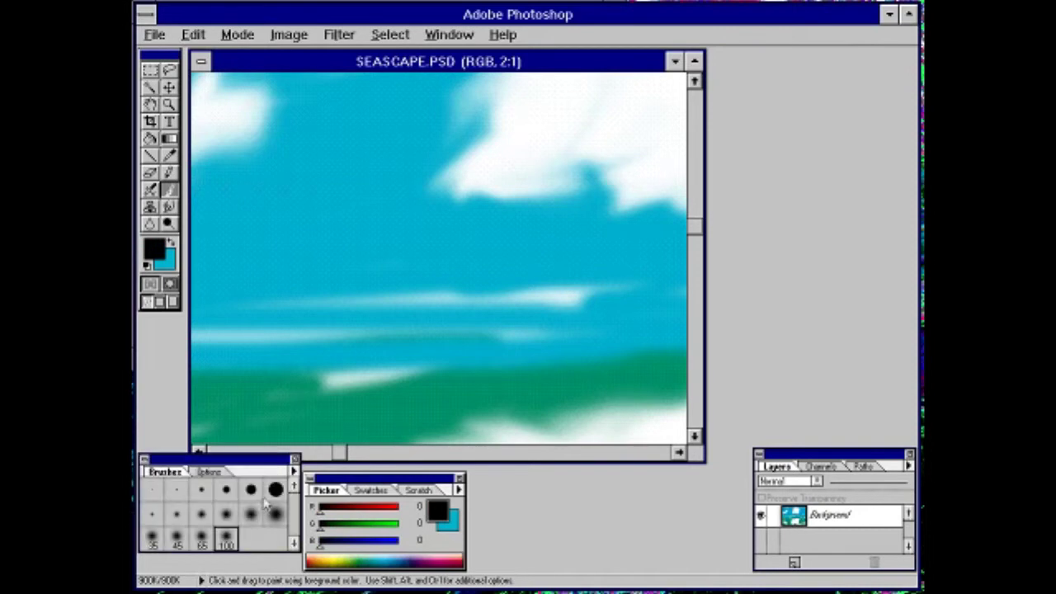
key("ctrl+minus")
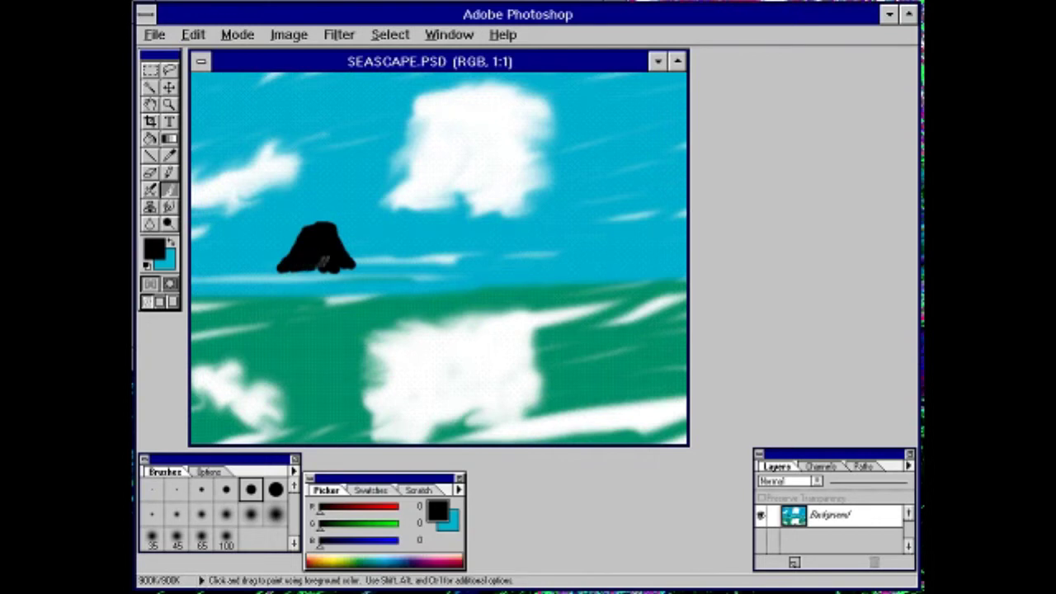
- Soften the base of the black rock with the Smudge tool and a large soft brush
key("u")
key("ctrl+plus")
left_click_drag(548, 566, 376, 566)
mouse_move(321, 331)
left_mouse_down()
mouse_move(340, 344)
mouse_move(394, 334)
mouse_move(457, 344)
mouse_move(393, 338)
left_mouse_up()
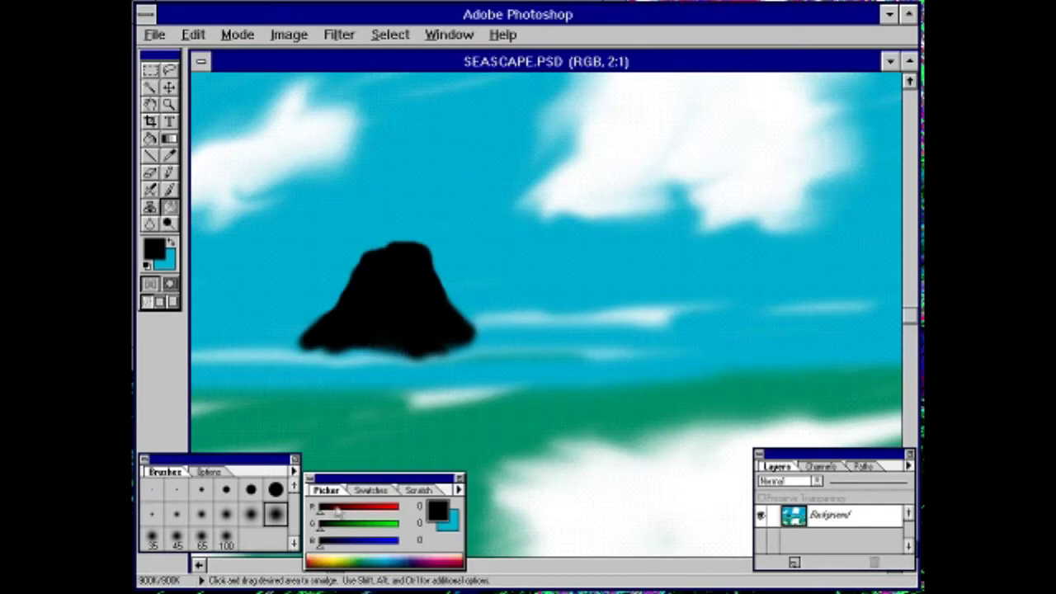
- Paint soft brown spots (RGB 77, 59, 0) on the black rock with the Paintbrush
left_click_drag(336, 510, 332, 518)
left_click(334, 557)
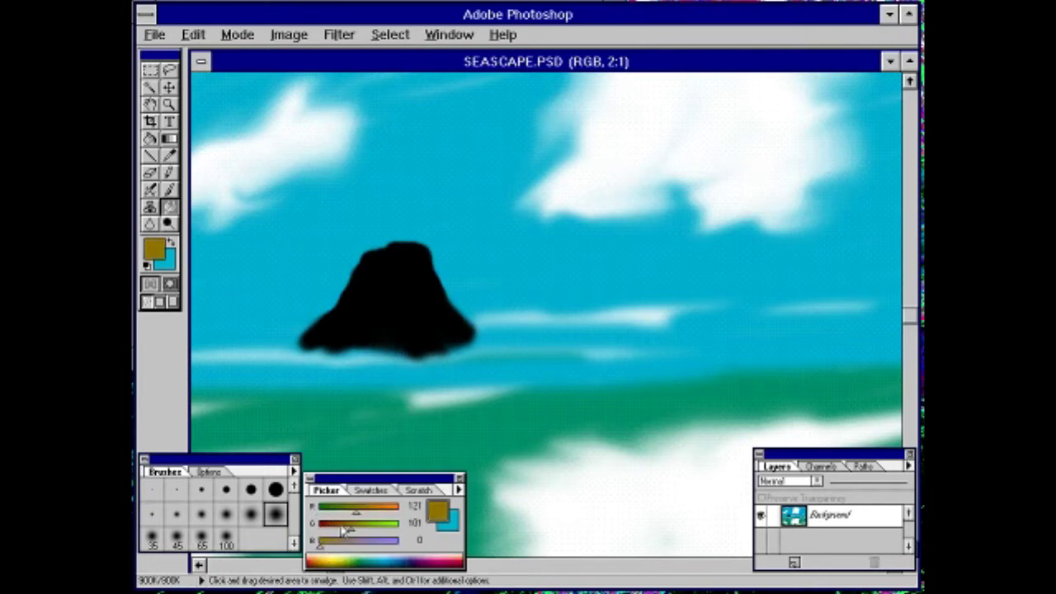
left_click_drag(346, 535, 350, 513)
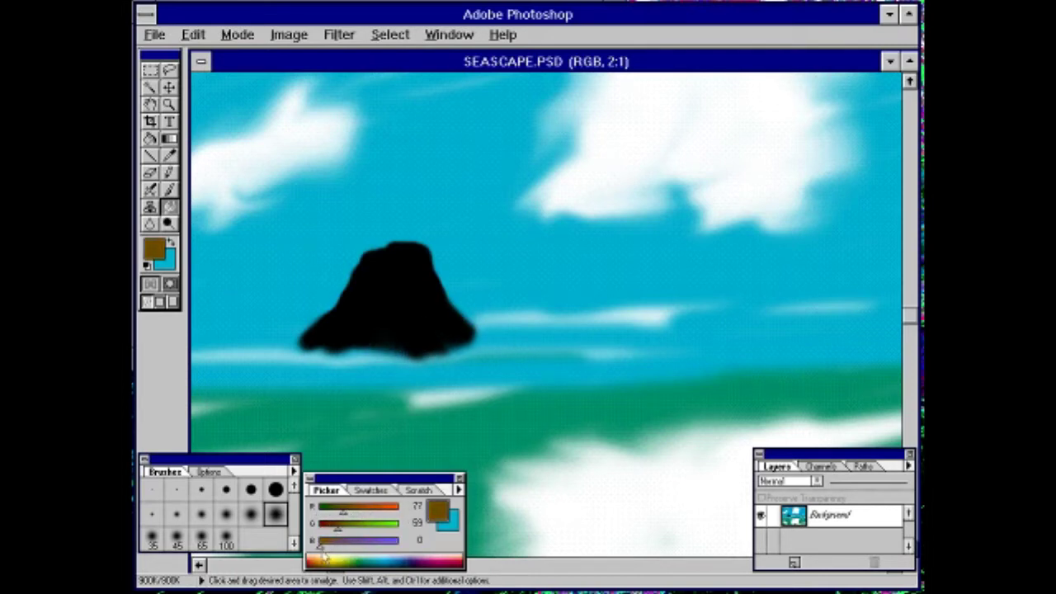
left_click(169, 190)
left_click(274, 517)
left_click(372, 258)
key("ctrl+z")
left_click(392, 274)
left_click(414, 267)
left_click(362, 308)
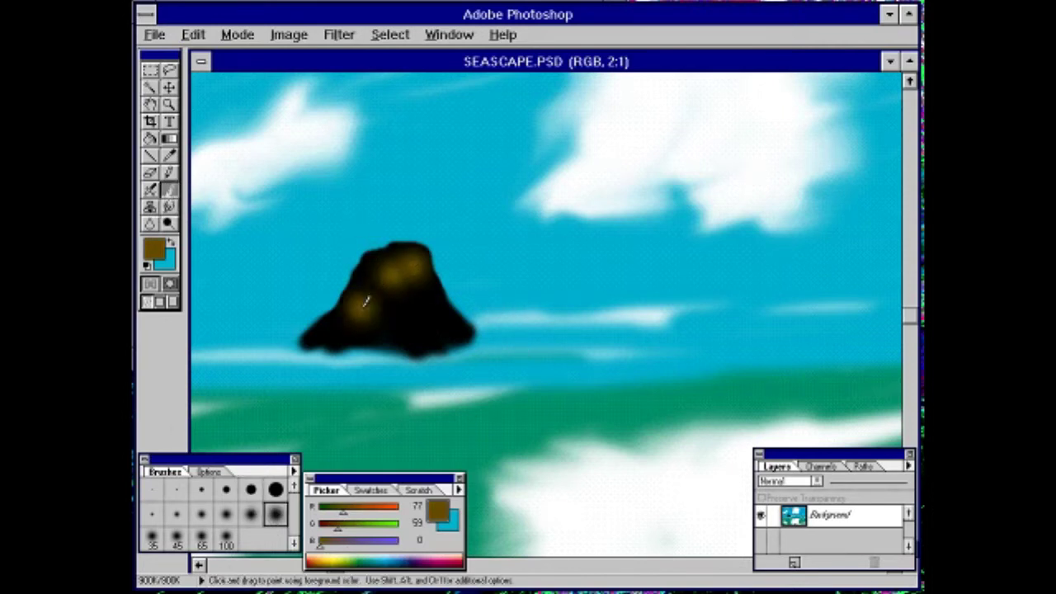
left_click(414, 314)
- Smudge the brown spots into streaks down the rock and pull its lower edge downward with a small soft brush
key("u")
key("ctrl+plus")
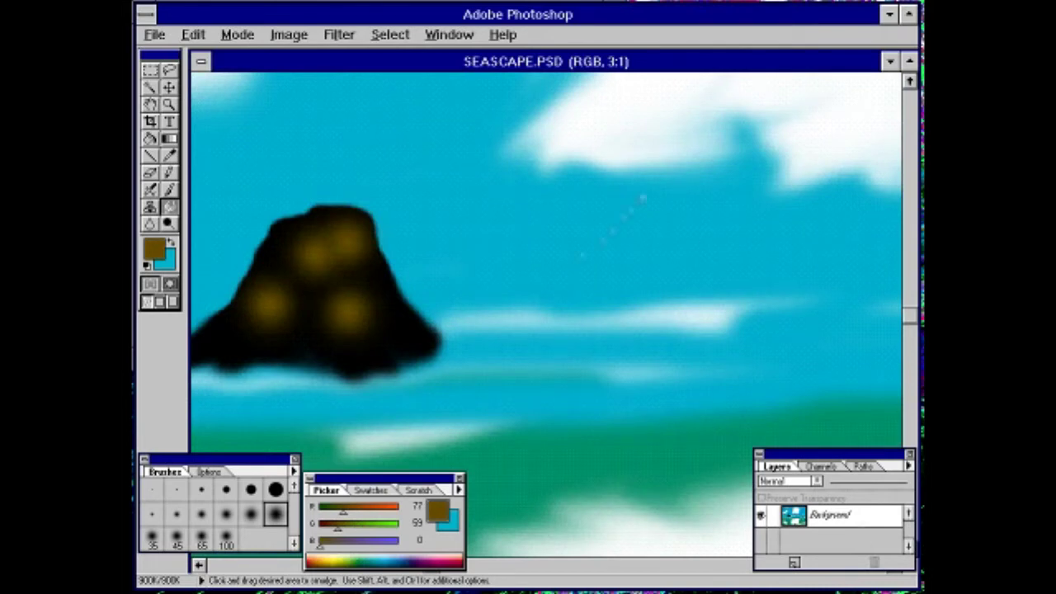
left_click(177, 515)
key("ctrl+plus")
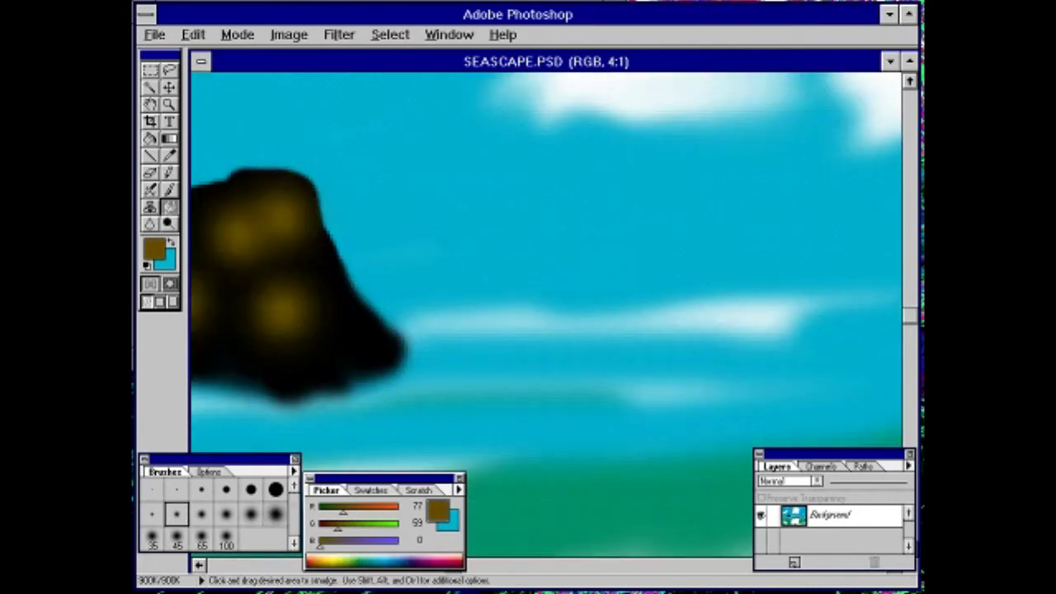
left_click(199, 566)
left_click(199, 566)
left_click(199, 566)
left_click(199, 566)
left_click_drag(411, 315, 383, 329)
mouse_move(441, 280)
left_mouse_down()
mouse_move(467, 256)
mouse_move(415, 327)
mouse_move(486, 236)
mouse_move(573, 207)
mouse_move(518, 225)
mouse_move(364, 379)
mouse_move(470, 346)
mouse_move(613, 335)
mouse_move(541, 363)
left_mouse_up()
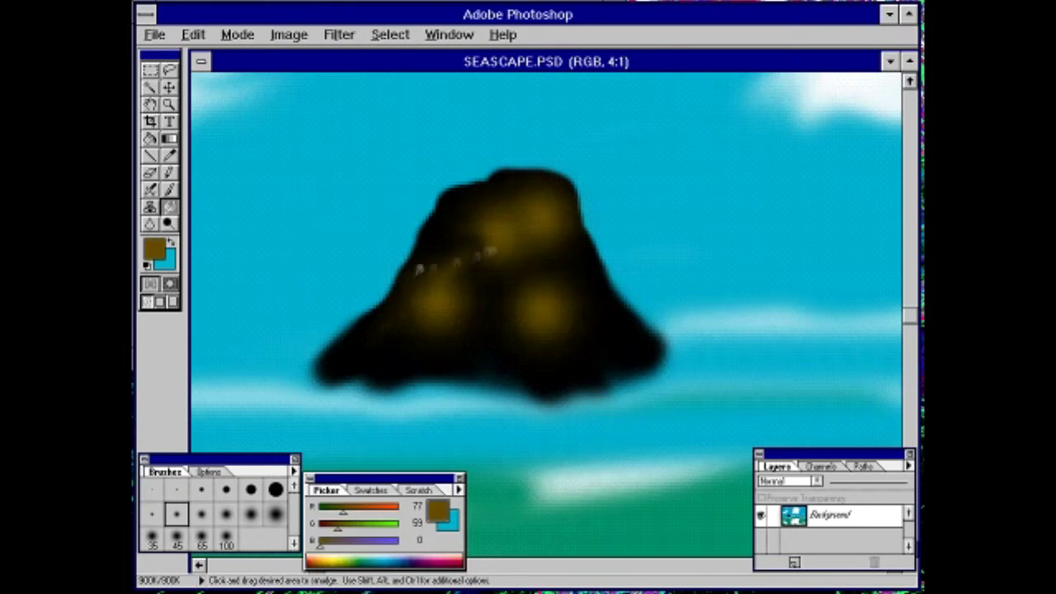
mouse_move(445, 305)
left_mouse_down()
mouse_move(502, 243)
mouse_move(559, 247)
mouse_move(538, 204)
mouse_move(511, 231)
mouse_move(539, 228)
mouse_move(470, 196)
mouse_move(398, 353)
mouse_move(404, 393)
mouse_move(547, 406)
mouse_move(644, 372)
mouse_move(684, 380)
mouse_move(424, 377)
mouse_move(384, 388)
left_mouse_up()
- Save the changes to the seascape file
key("alt+f")
left_click(196, 148)
left_click(533, 377)
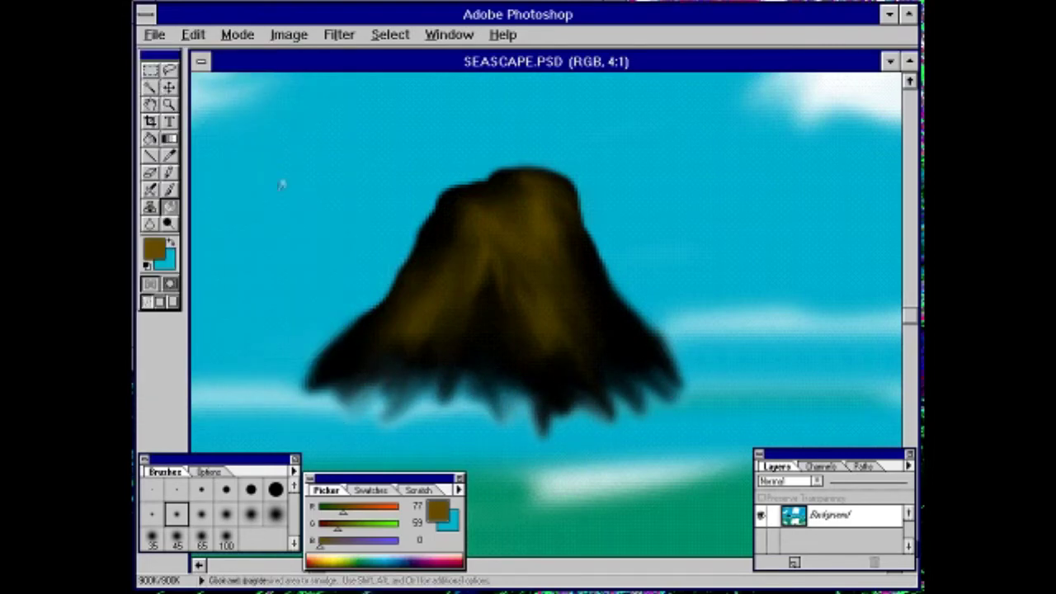
- Paint a tan stretch of land (RGB 125, 101, 24) along the rock's base to the left edge of the image
key("ctrl+minus")
key("ctrl+minus")
left_click(154, 247)
left_click(503, 302)
left_click(682, 199)
left_click(169, 189)
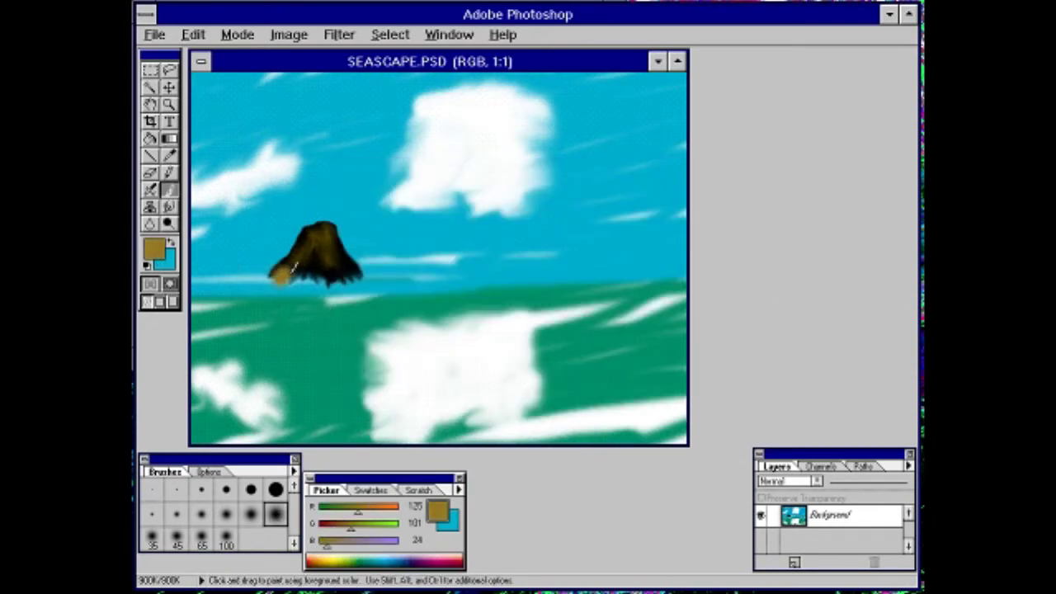
mouse_move(373, 297)
left_mouse_down()
mouse_move(201, 305)
mouse_move(279, 271)
mouse_move(353, 282)
left_mouse_up()
key("ctrl+z")
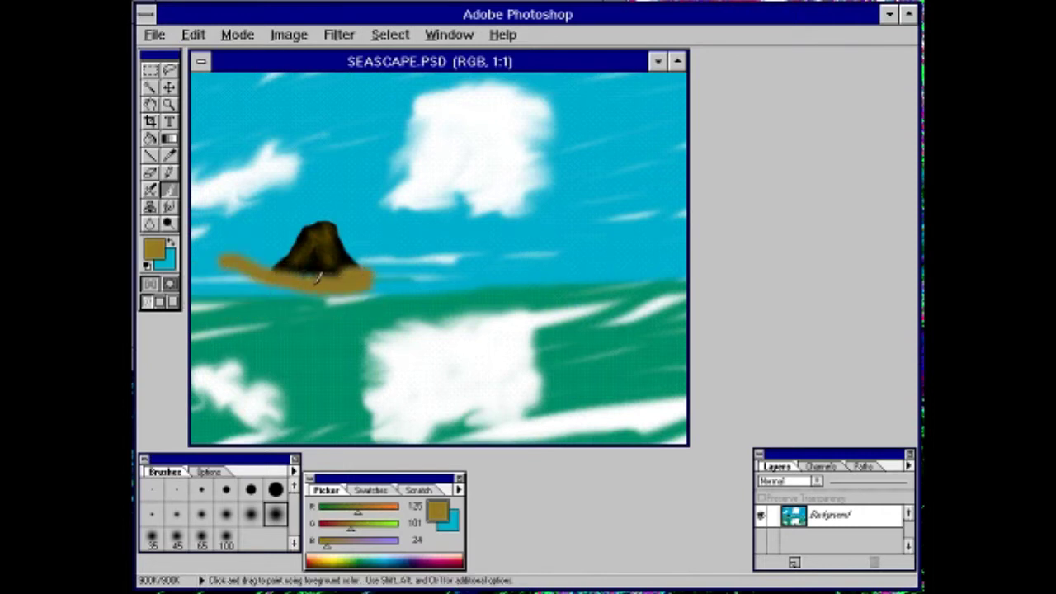
mouse_move(324, 293)
left_mouse_down()
mouse_move(137, 337)
mouse_move(289, 294)
mouse_move(141, 315)
mouse_move(279, 285)
mouse_move(235, 269)
left_mouse_up()
left_click(154, 35)
- Set the foreground color to light turquoise, RGB 91, 238, 223
left_click(169, 156)
key("ctrl+plus")
key("ctrl+plus")
left_click_drag(547, 566, 216, 569)
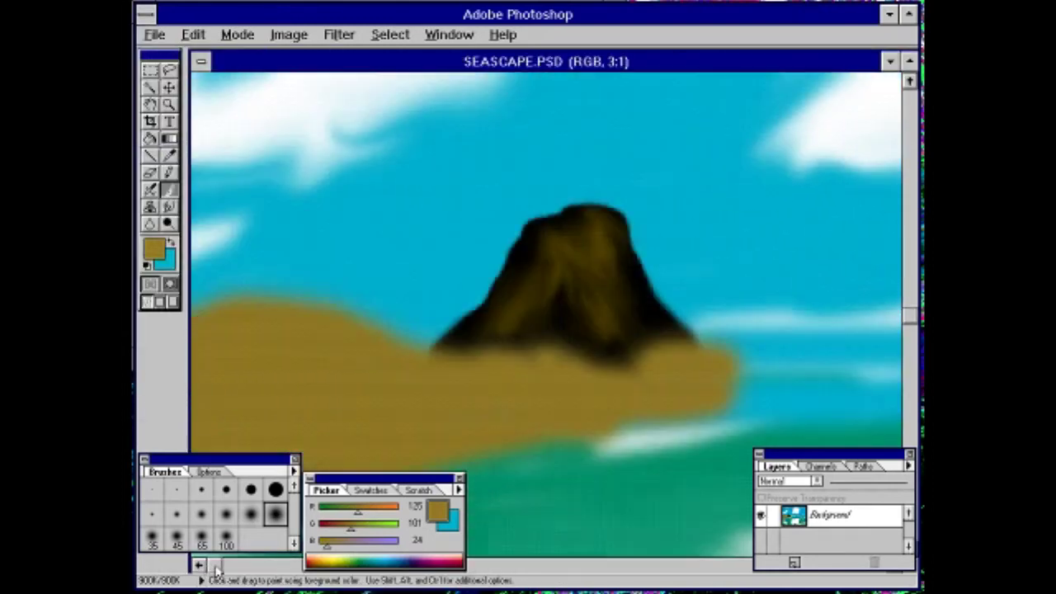
left_click_drag(910, 317, 910, 411)
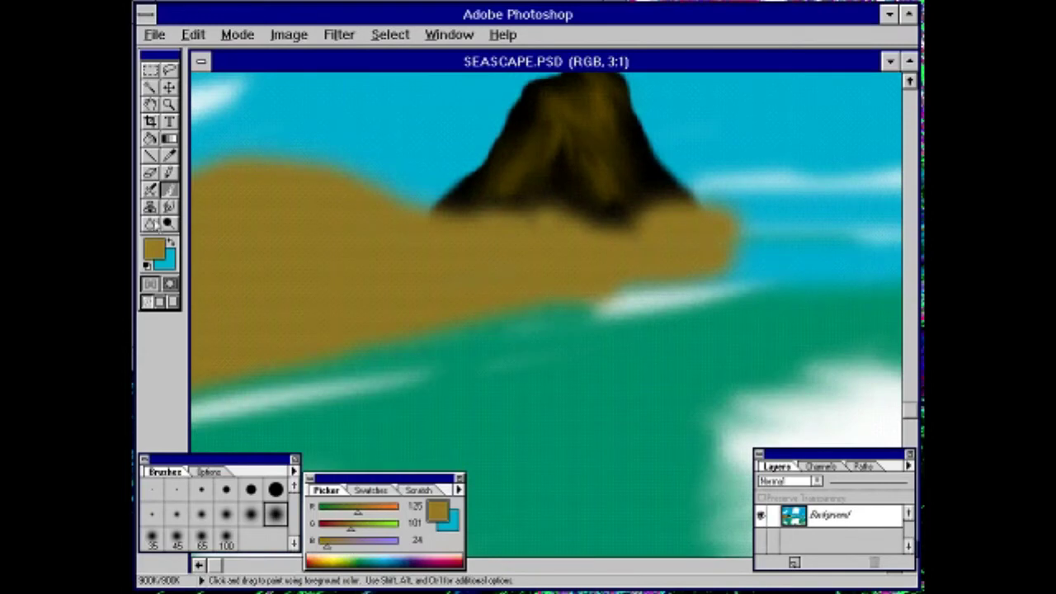
left_click(153, 248)
left_click(559, 305)
left_click(465, 216)
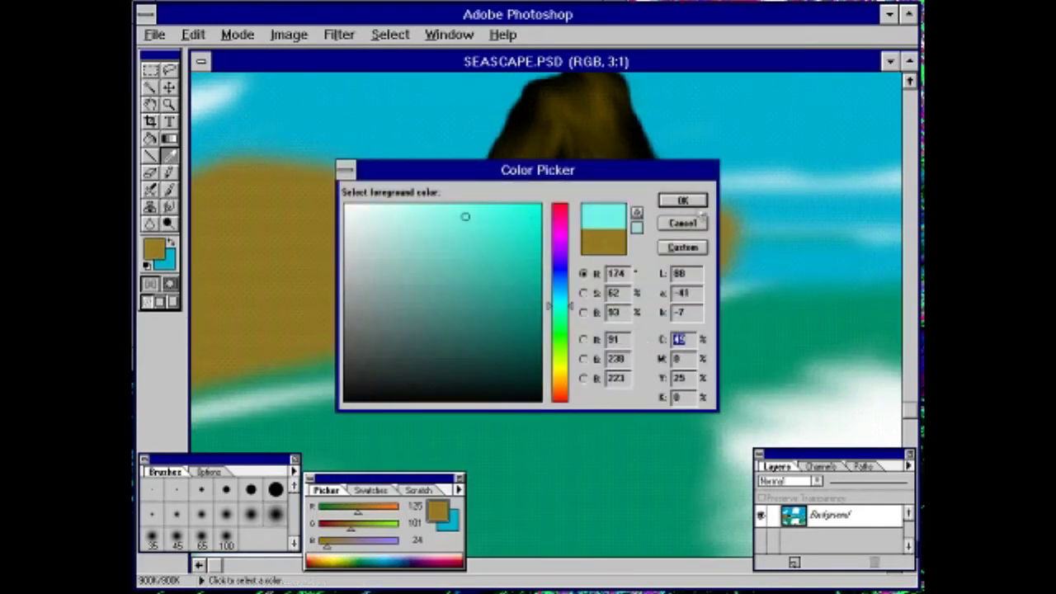
left_click(682, 201)
- Paint broken turquoise strokes along the land's shoreline with the Paintbrush and a small soft brush
left_click(152, 515)
key("ctrl+plus")
key("ctrl+plus")
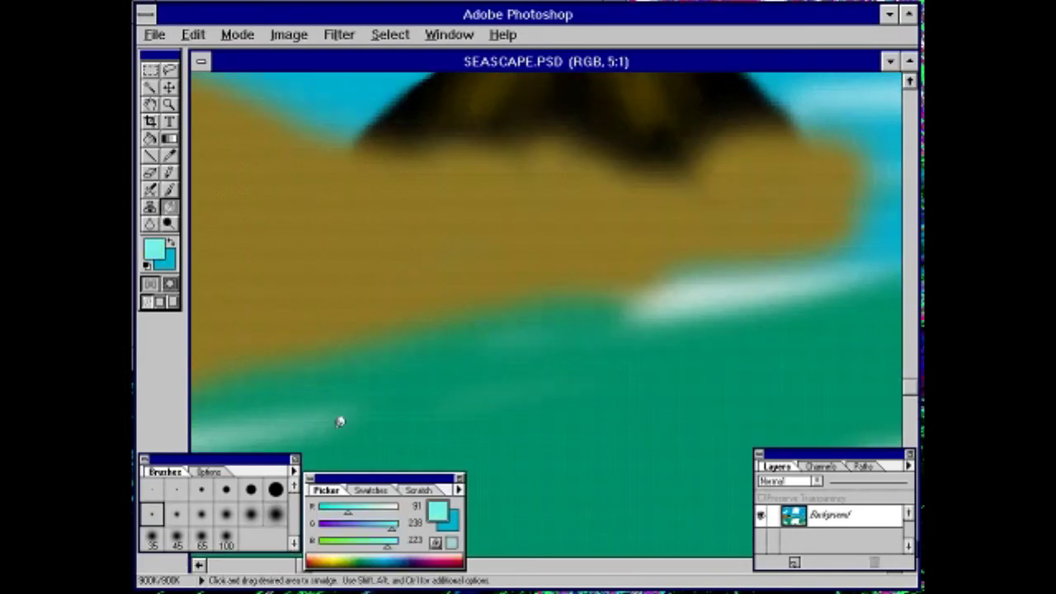
left_click(169, 189)
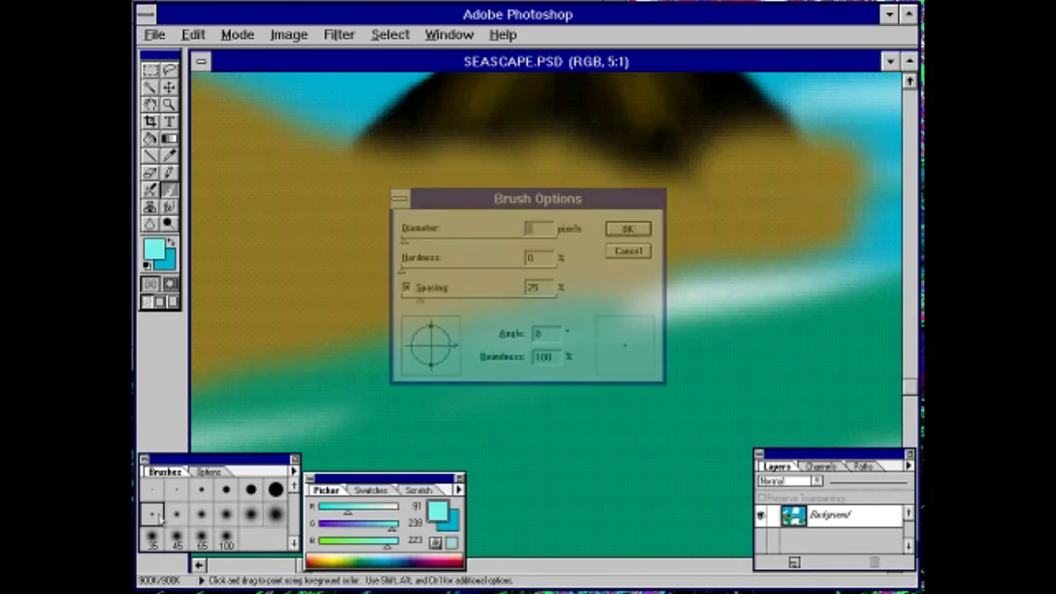
mouse_move(850, 249)
left_mouse_down()
mouse_move(819, 267)
mouse_move(680, 272)
mouse_move(442, 317)
mouse_move(212, 384)
left_mouse_up()
left_click(213, 565)
mouse_move(444, 386)
left_mouse_down()
mouse_move(325, 412)
mouse_move(582, 358)
mouse_move(535, 375)
mouse_move(713, 314)
mouse_move(843, 296)
left_mouse_up()
- Smudge the turquoise shoreline strokes and the tip of the land into the water, saving the image
left_click(169, 207)
left_click(155, 35)
left_click(188, 146)
left_click(659, 566)
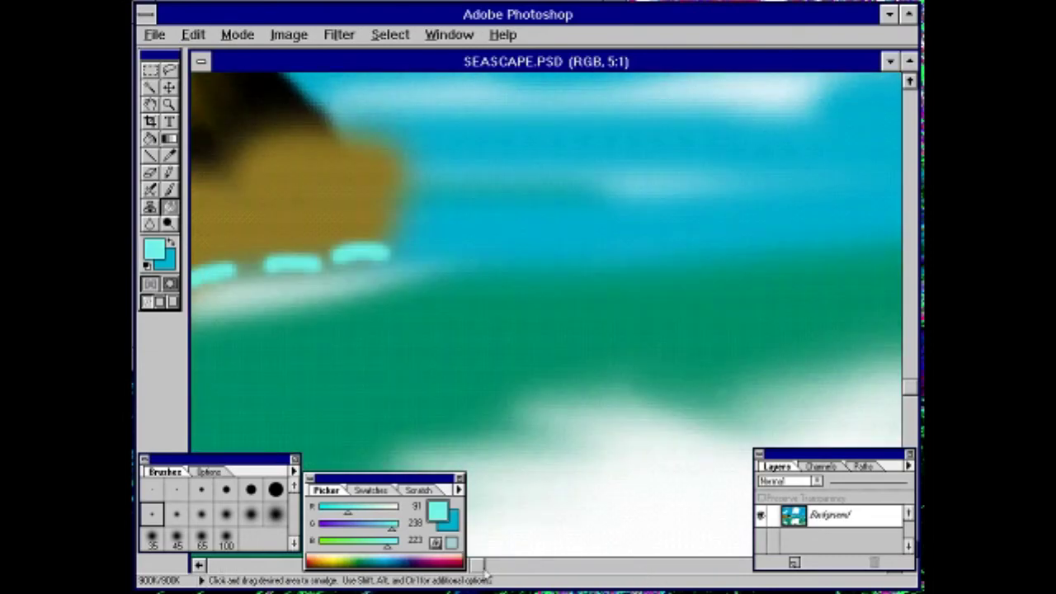
left_click_drag(483, 569, 374, 570)
mouse_move(665, 254)
left_mouse_down()
mouse_move(530, 262)
mouse_move(358, 306)
mouse_move(510, 273)
mouse_move(523, 306)
mouse_move(366, 338)
left_mouse_up()
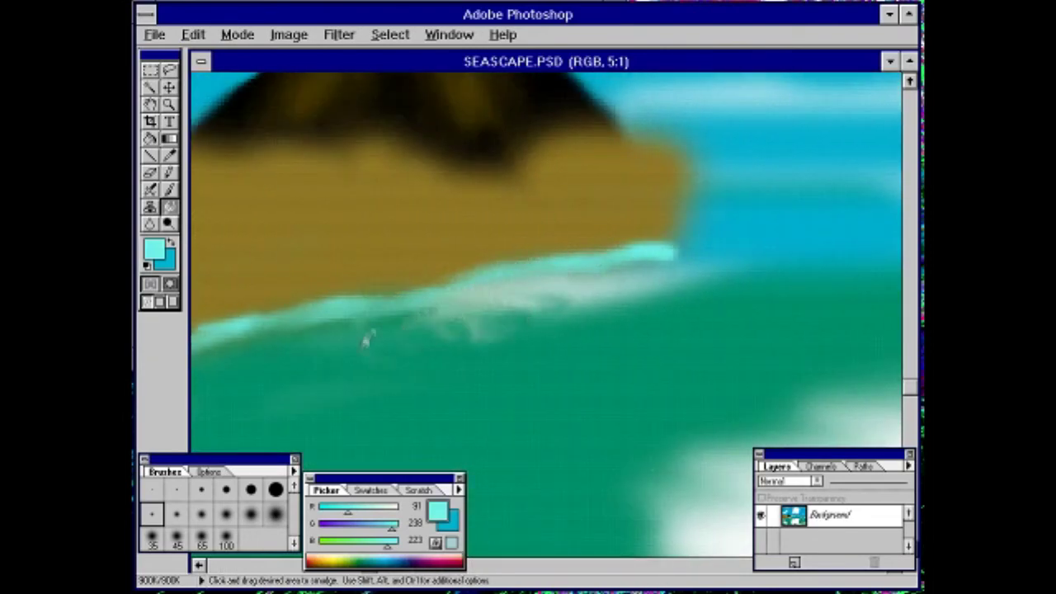
left_click_drag(651, 264, 712, 211)
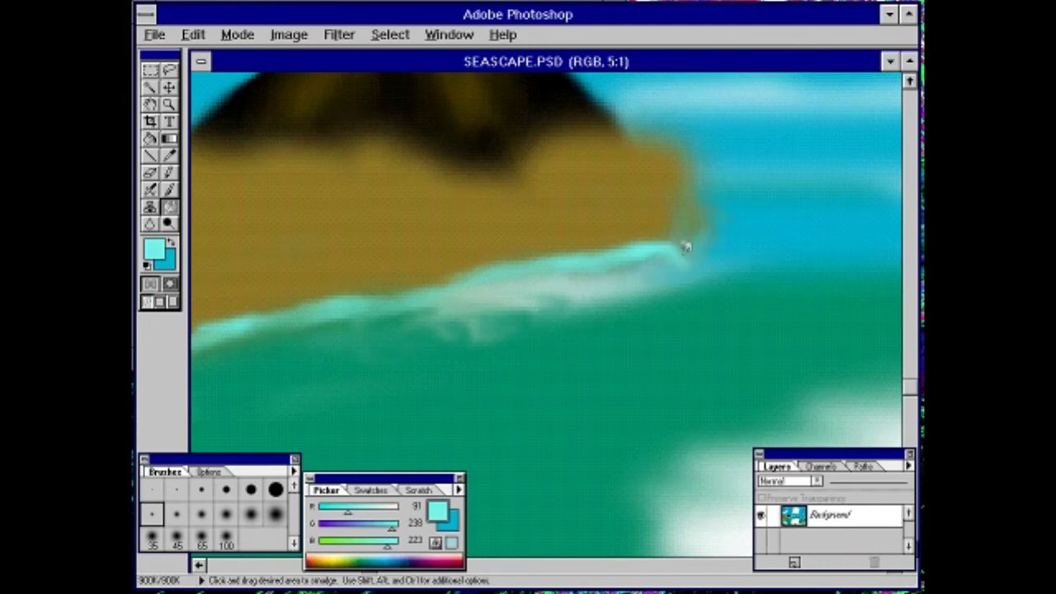
left_click(155, 35)
left_click(165, 146)
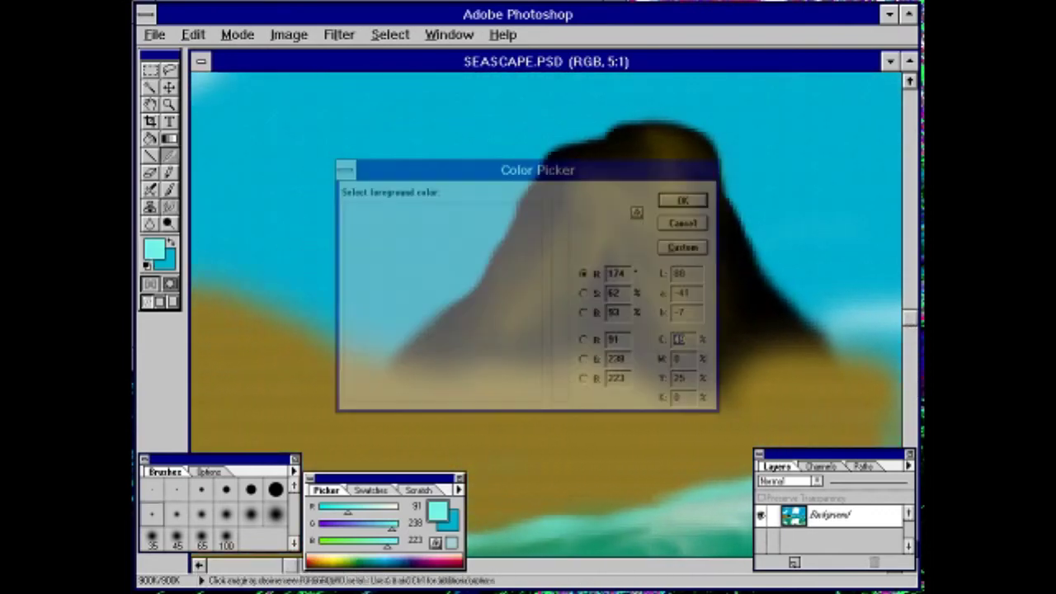
- Airbrush dark gray puffs (RGB 83, 83, 83) above the volcano's crater with a small soft brush
left_click_drag(357, 334, 306, 335)
left_click(683, 200)
left_click(149, 190)
left_click(605, 128)
key("ctrl+z")
left_click(176, 514)
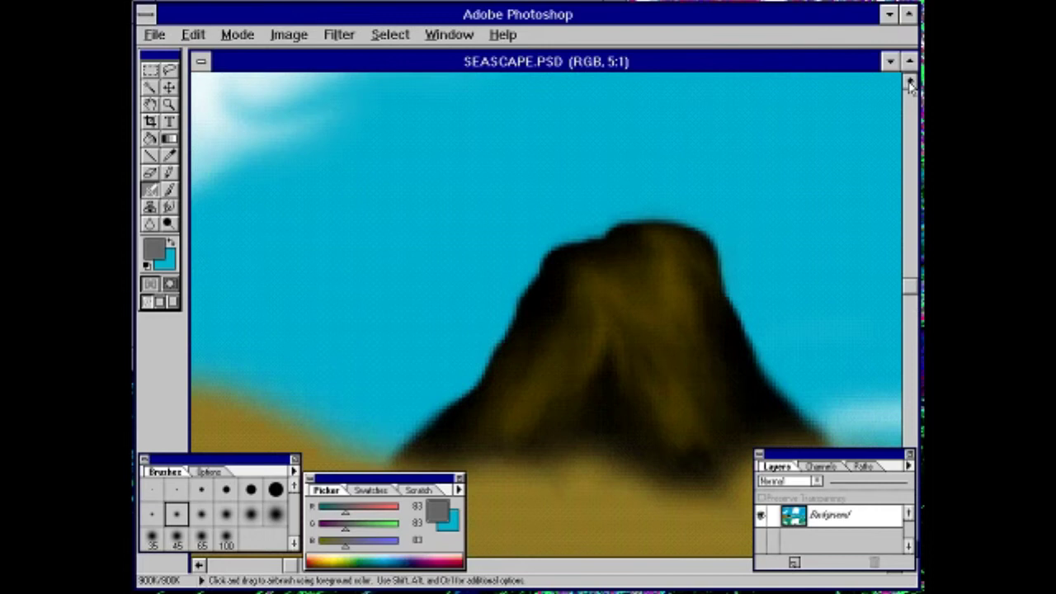
left_click(624, 200)
left_click(649, 140)
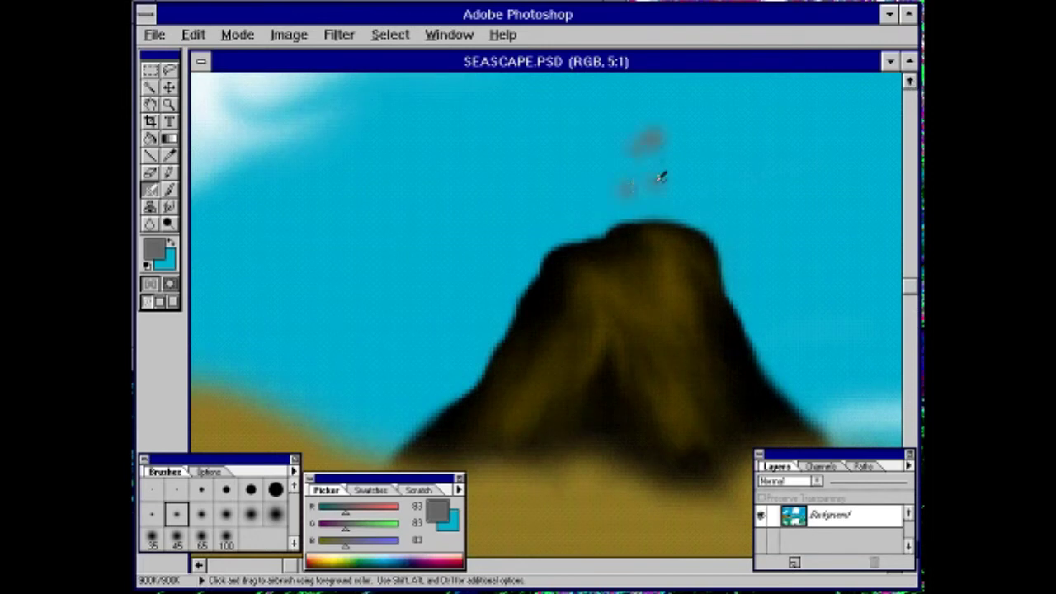
- Smudge the gray puffs into a thin column of smoke rising from the volcano's crater
key("u")
left_click_drag(612, 120, 655, 221)
key("ctrl+z")
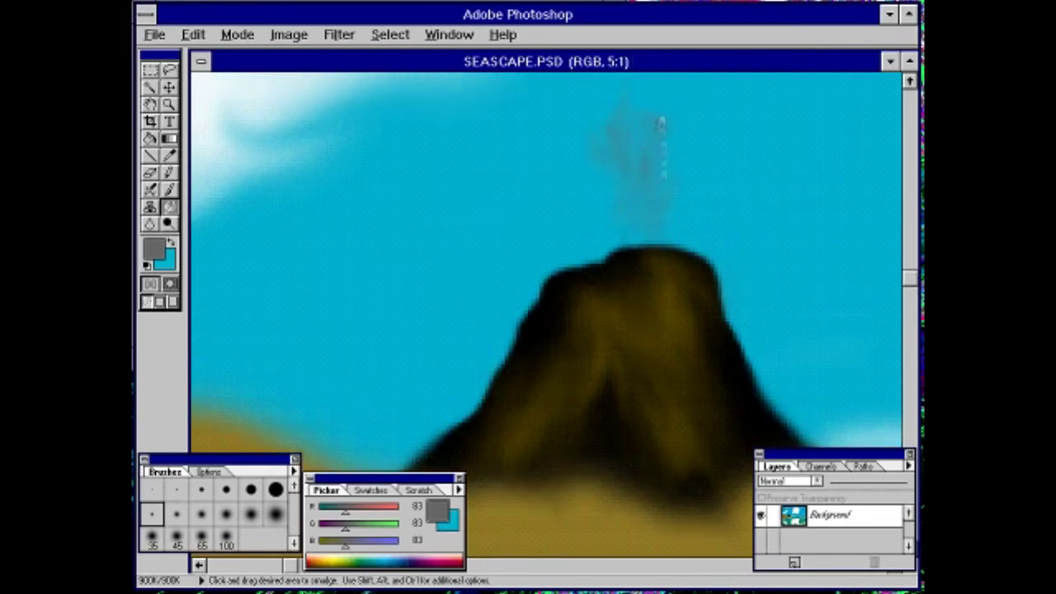
key("ctrl+minus")
key("ctrl+minus")
key("ctrl+minus")
key("ctrl+minus")
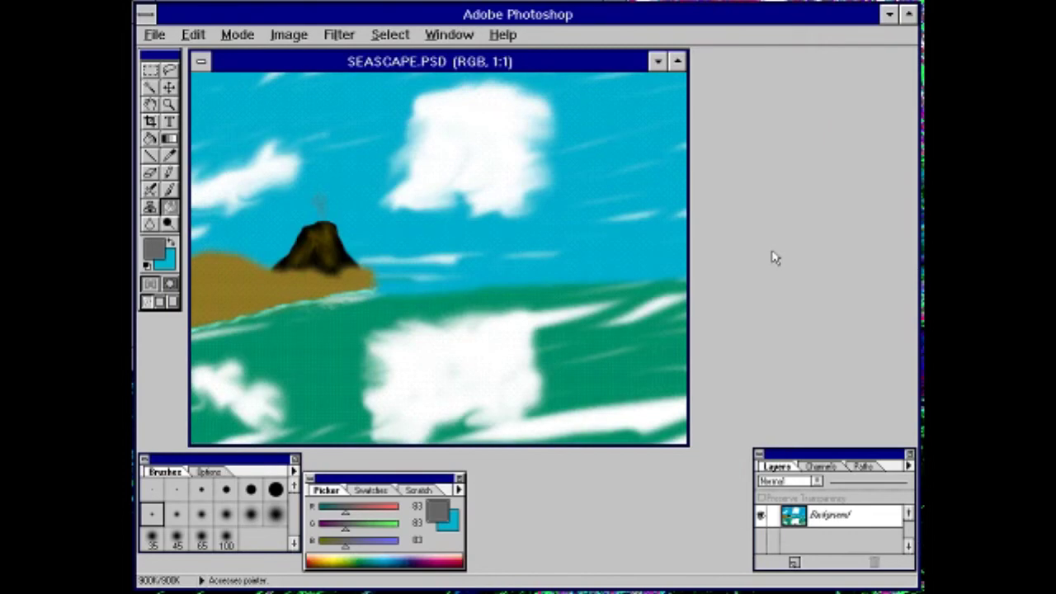
- Save the image with the smoking volcano
left_click(160, 37)
left_click(180, 130)
left_click(637, 249)
left_click(157, 36)
left_click(167, 147)
- Switch to the Dodge tool and set it to affect highlights
left_click(236, 288)
left_click(237, 288)
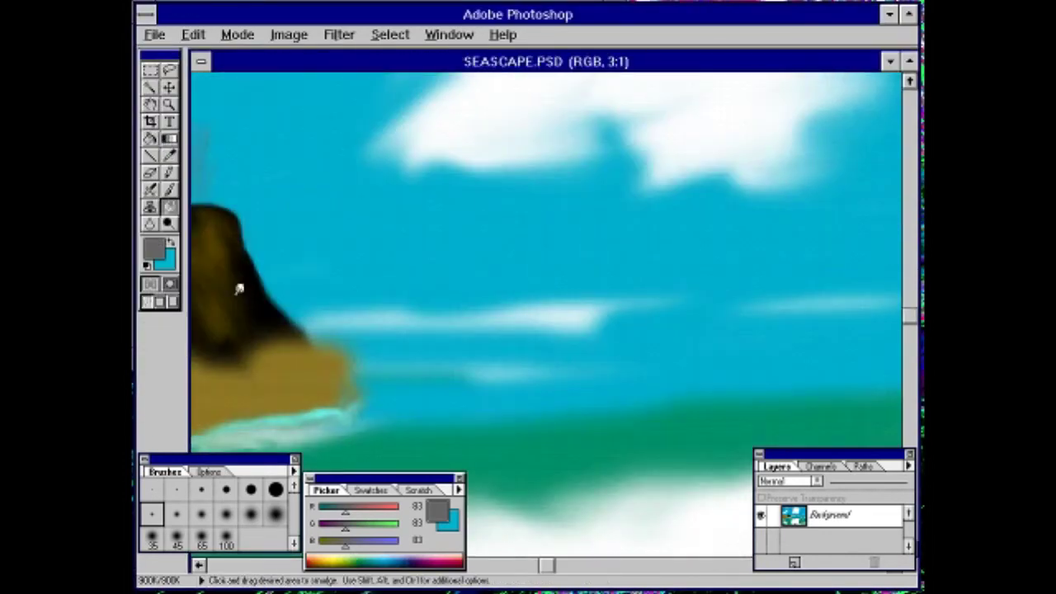
left_click(168, 224)
key("F9")
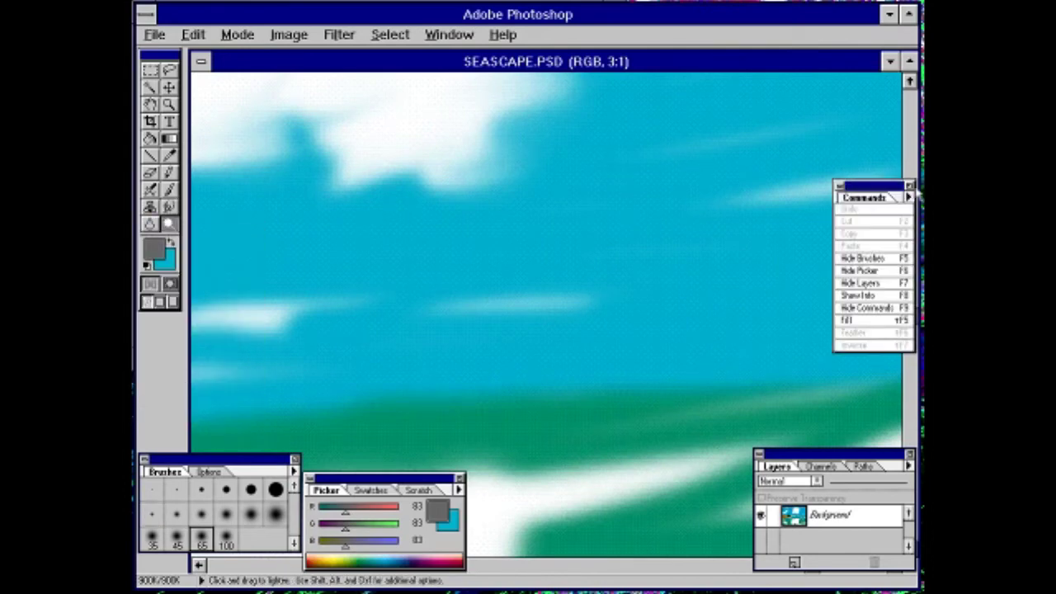
left_click(838, 185)
left_click(854, 198)
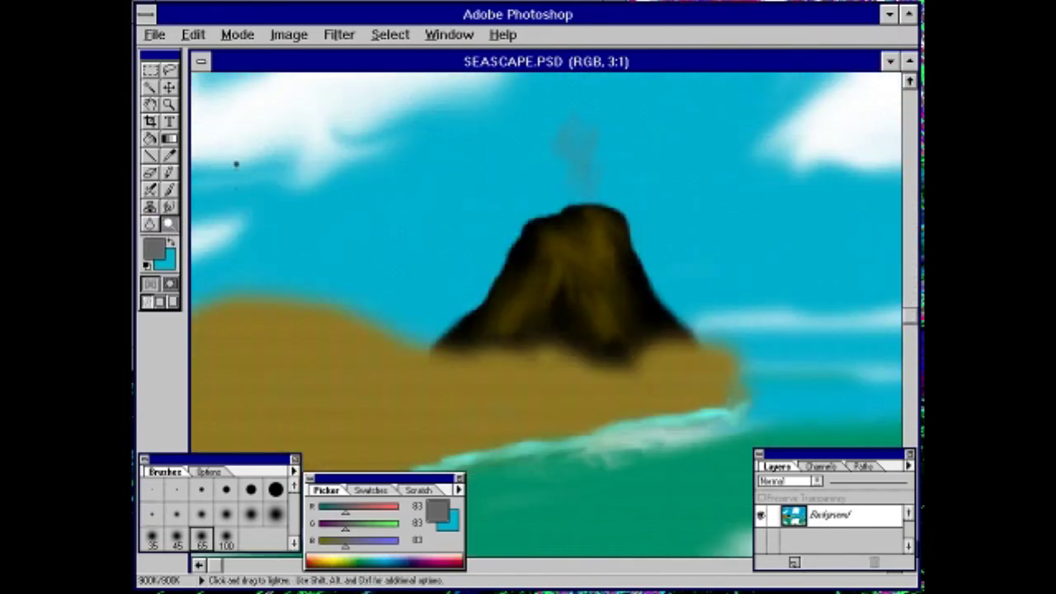
left_click(209, 474)
left_click(174, 487)
left_click(190, 533)
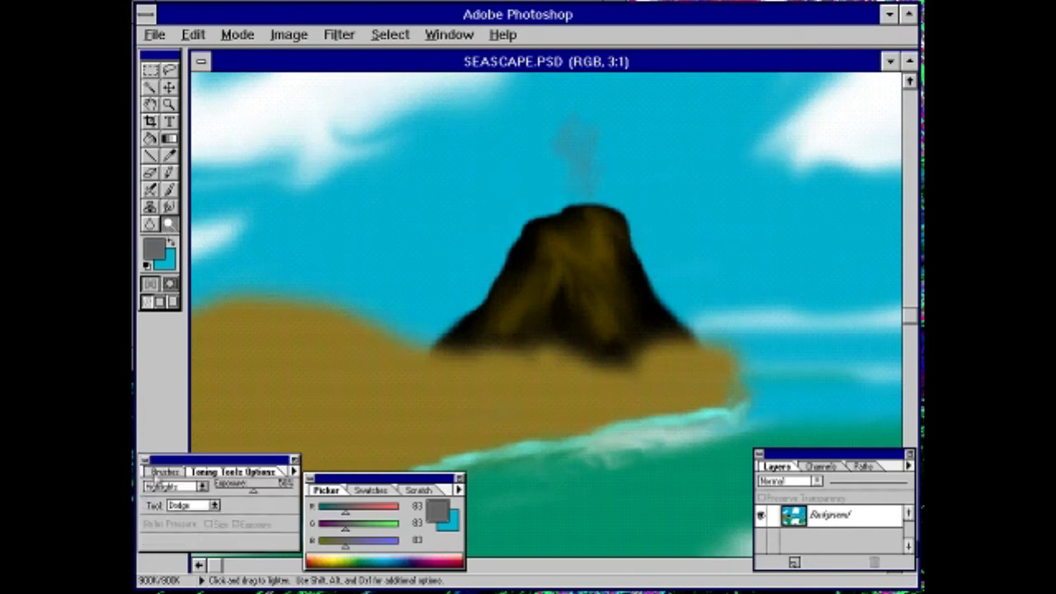
- Dodge bright streaks down the volcano's brown upper slopes with a small brush
left_click(165, 472)
left_click(203, 492)
left_click(207, 472)
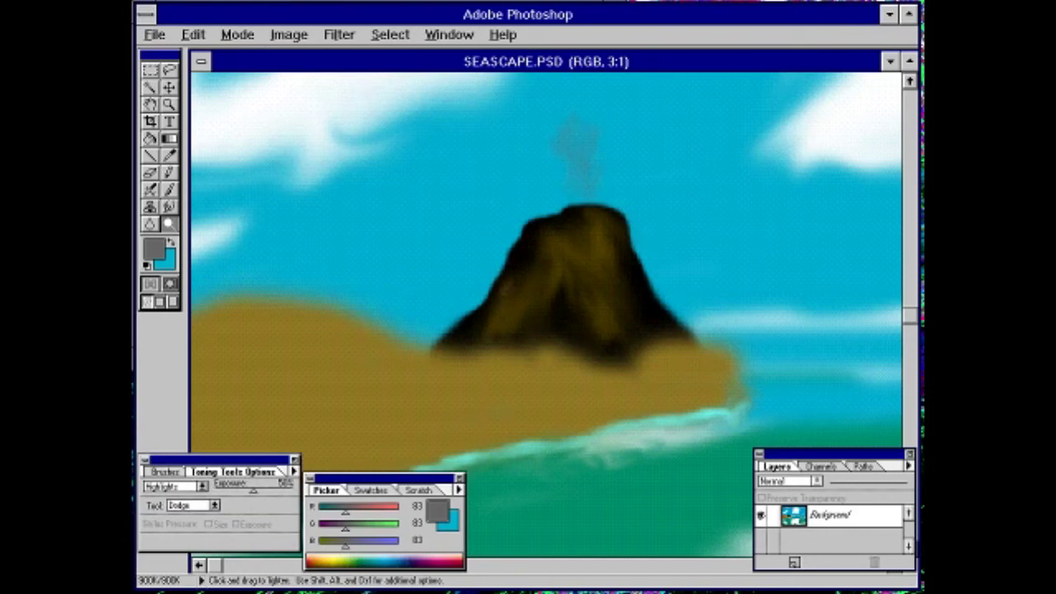
key("ctrl+z")
left_click(165, 472)
left_click(226, 490)
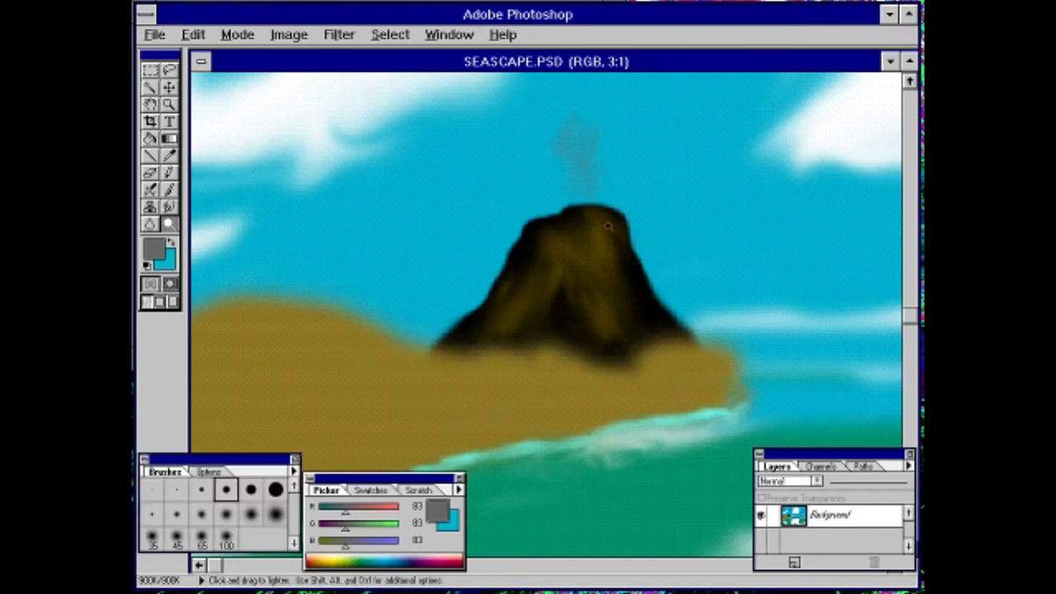
mouse_move(635, 303)
left_mouse_down()
mouse_move(582, 219)
mouse_move(596, 281)
left_mouse_up()
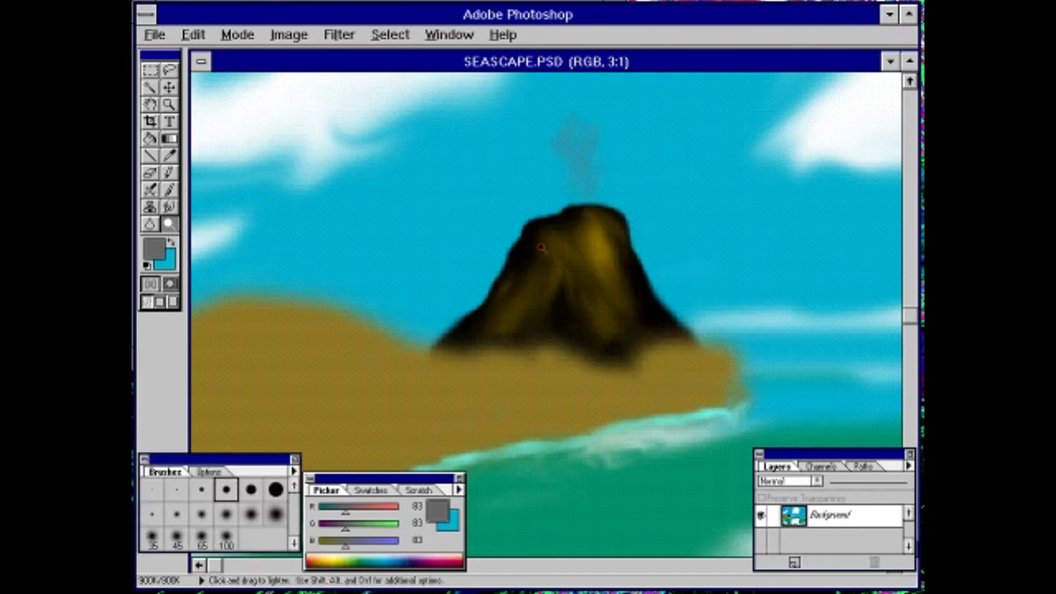
left_click_drag(540, 247, 575, 307)
- Set the toning tool to Burn, darken the volcano's left flank and save the image
left_click(208, 472)
left_click(202, 505)
left_click(200, 538)
left_click_drag(525, 254, 499, 318)
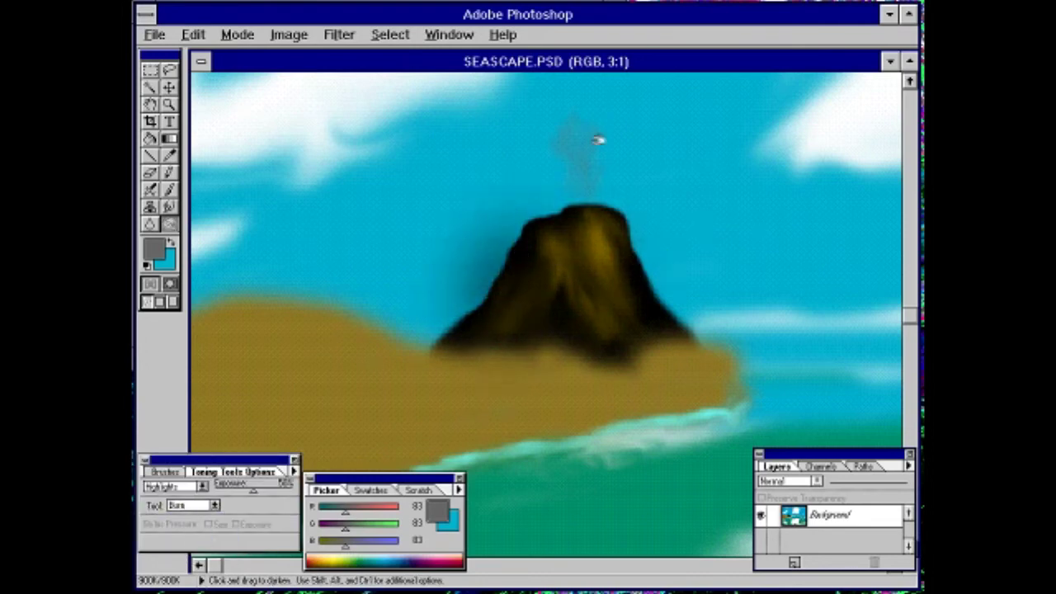
left_click(155, 35)
left_click(170, 148)
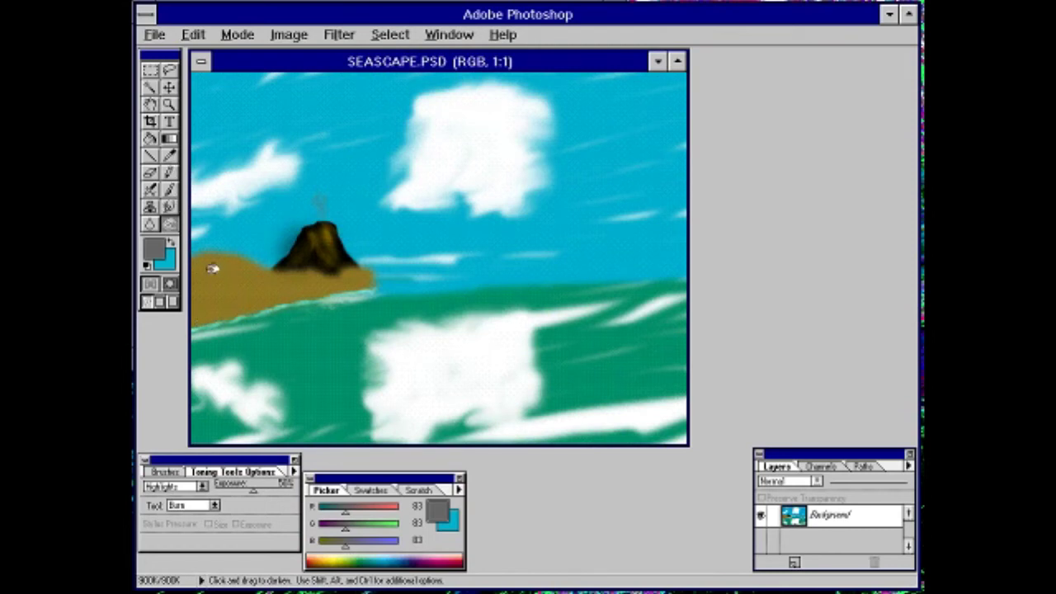
- Burn a dark patch into the left end of the land and dodge yellow streaks along the hill's right slope
mouse_move(210, 285)
left_mouse_down()
mouse_move(203, 305)
mouse_move(223, 278)
mouse_move(198, 299)
left_mouse_up()
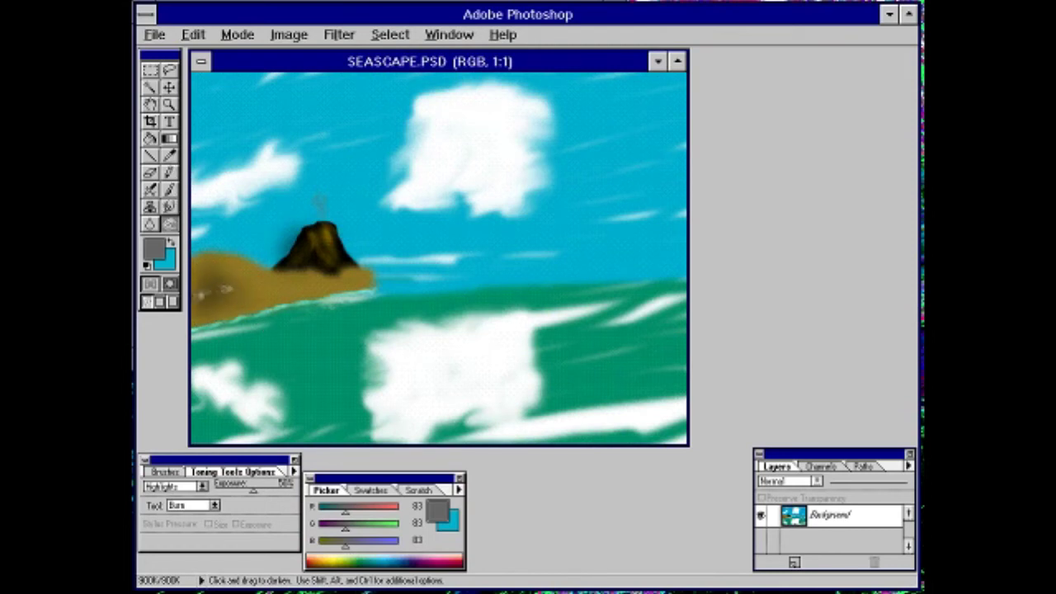
left_click(193, 506)
left_click(196, 520)
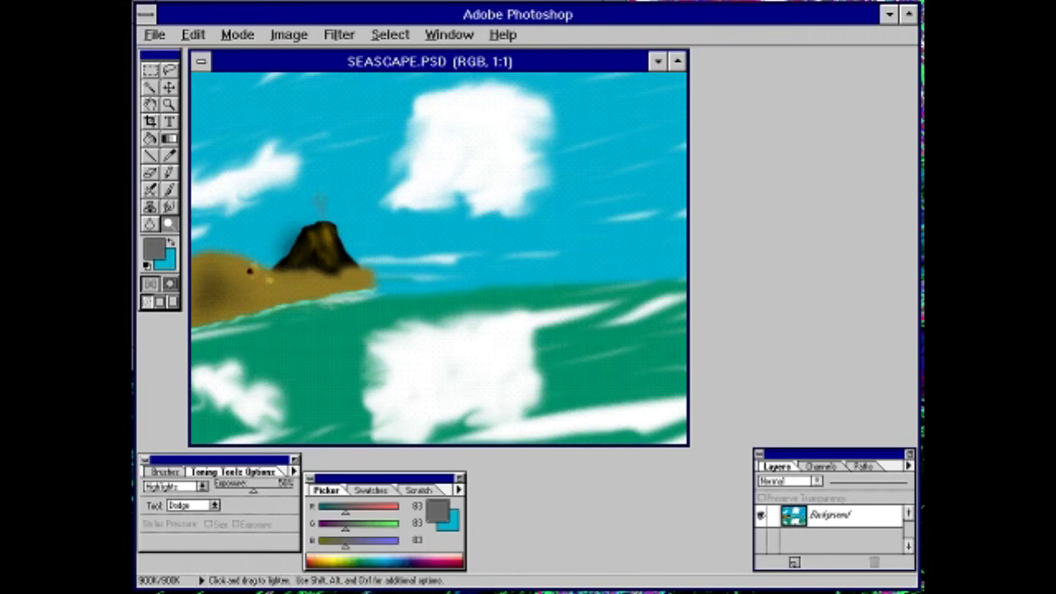
left_click_drag(245, 264, 279, 284)
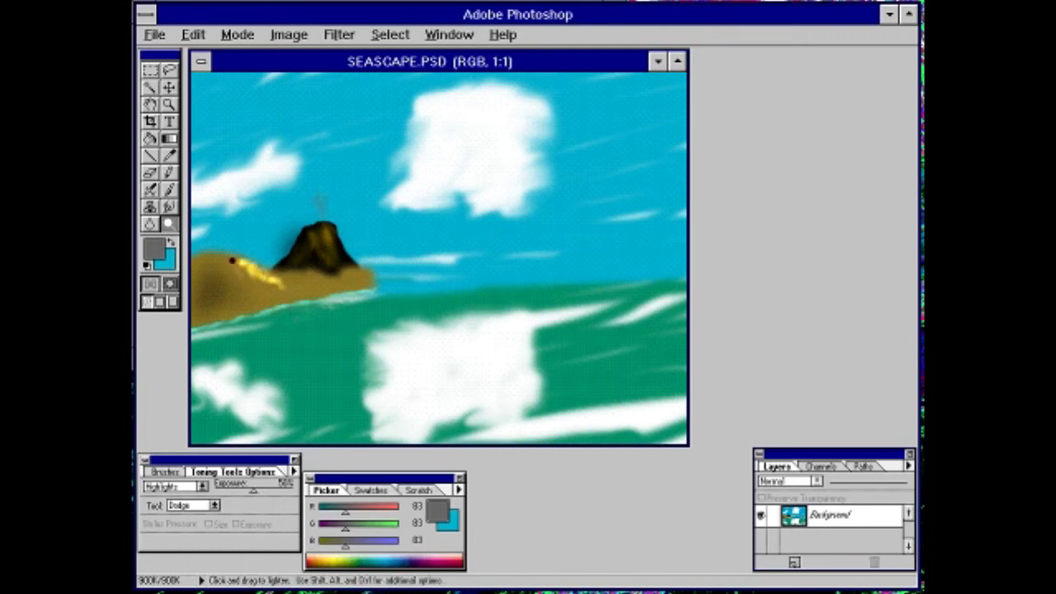
- Smudge the yellow streaks into the tan hill and save the image
key("u")
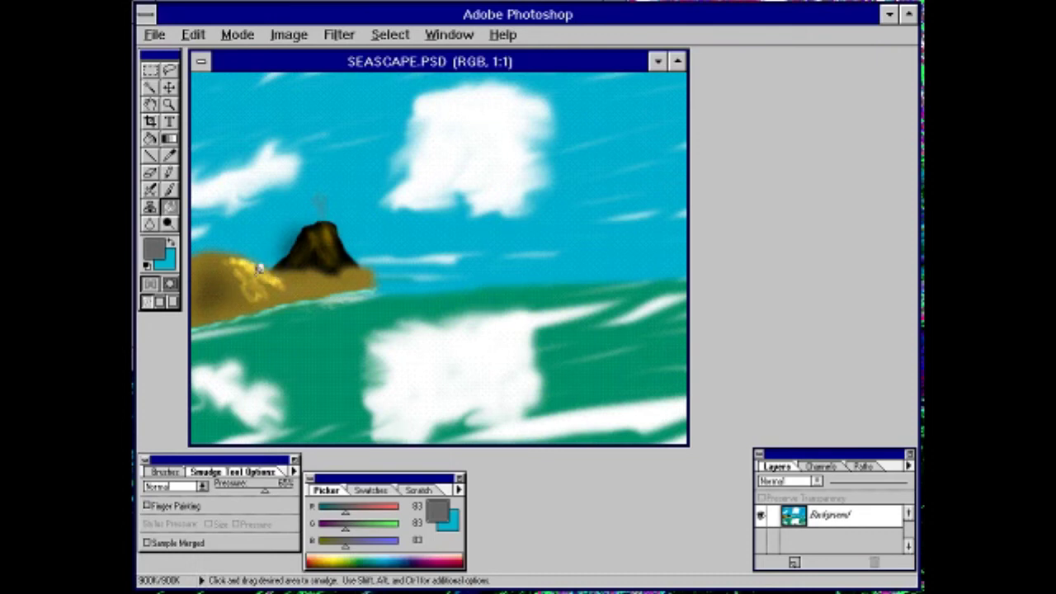
mouse_move(247, 280)
left_mouse_down()
mouse_move(279, 275)
mouse_move(238, 256)
mouse_move(255, 277)
left_mouse_up()
left_click(157, 36)
left_click(201, 150)
- Smudge the tip of the land out to a point over the water and save the image
key("ctrl+plus")
key("ctrl+plus")
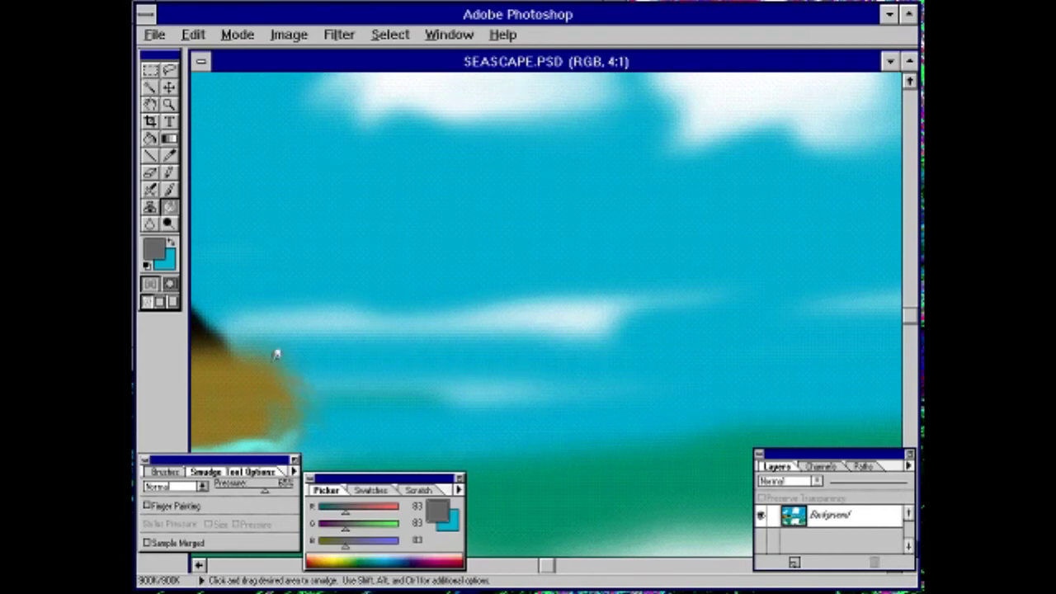
mouse_move(276, 404)
left_mouse_down()
mouse_move(322, 435)
mouse_move(352, 429)
left_mouse_up()
left_click(157, 37)
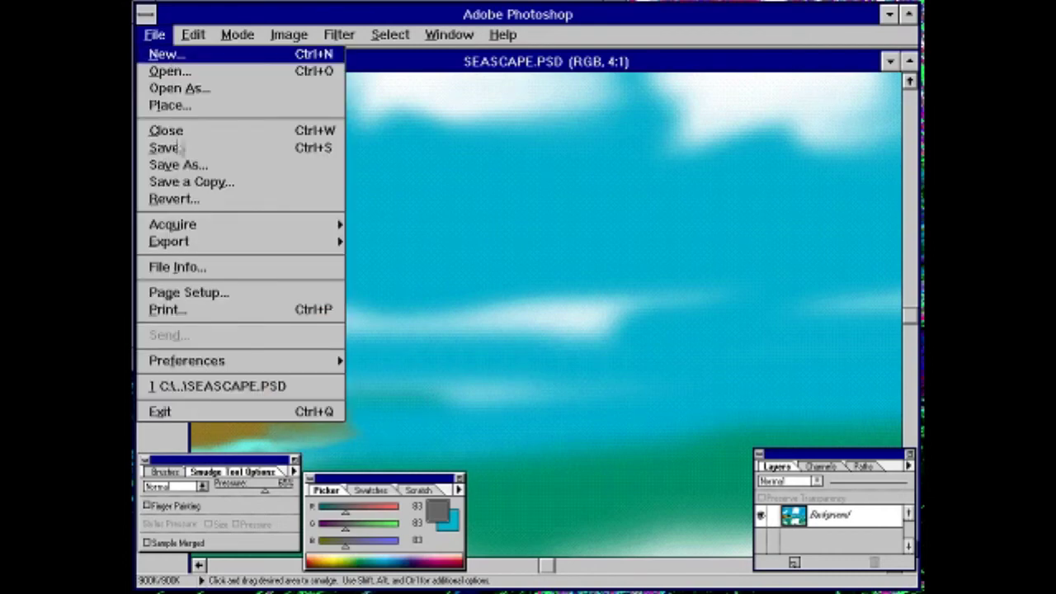
left_click(203, 149)
- Sample the sea's green, RGB 0, 126, 87, as the foreground color
key("ctrl+minus")
key("ctrl+minus")
key("ctrl+minus")
key("ctrl+minus")
key("ctrl+minus")
key("ctrl+plus")
key("ctrl+plus")
key("ctrl+plus")
key("i")
left_click(433, 417)
- Paint the green along the horizon to the right of the land's tip with the Paintbrush
key("b")
left_click_drag(426, 384, 773, 367)
left_click(165, 472)
left_click(266, 538)
left_click(626, 232)
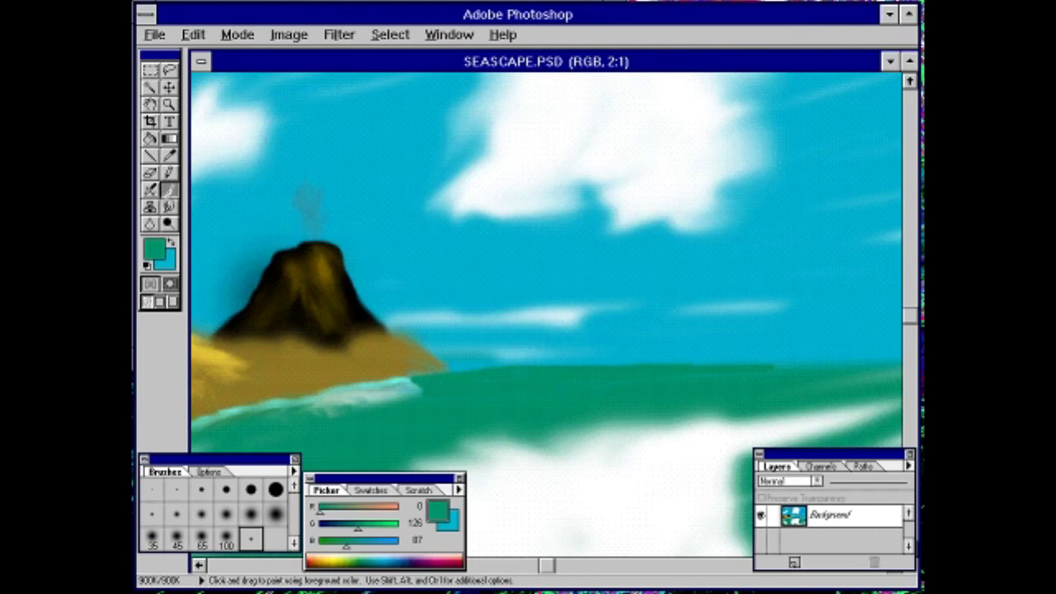
- Smudge the shoreline foam out to the land's tip and down into the water with a small soft brush
left_click(169, 206)
key("ctrl+plus")
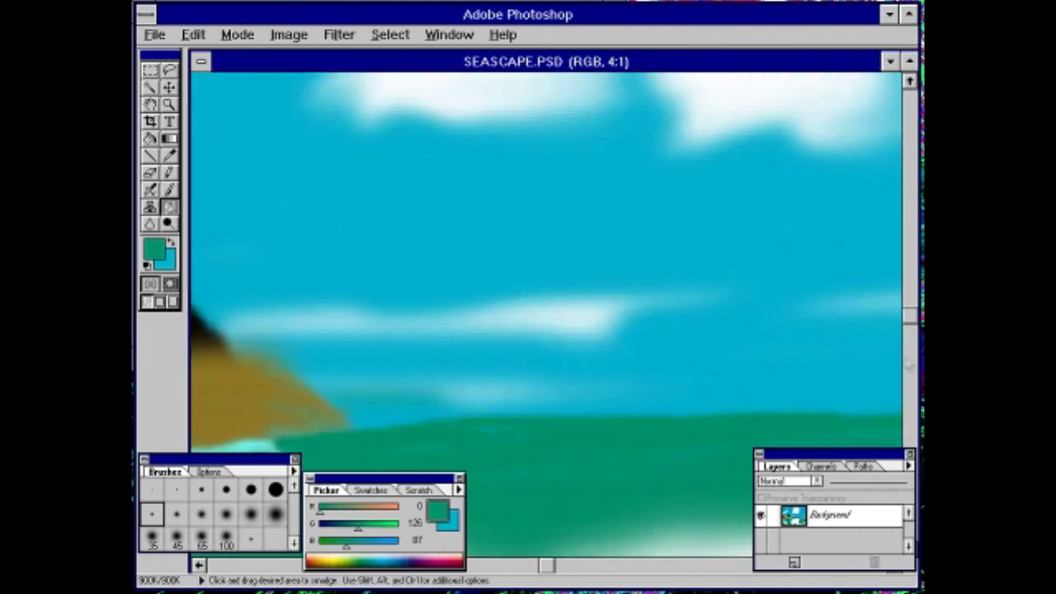
left_click(208, 566)
left_click_drag(909, 321, 909, 350)
left_click_drag(243, 567, 331, 566)
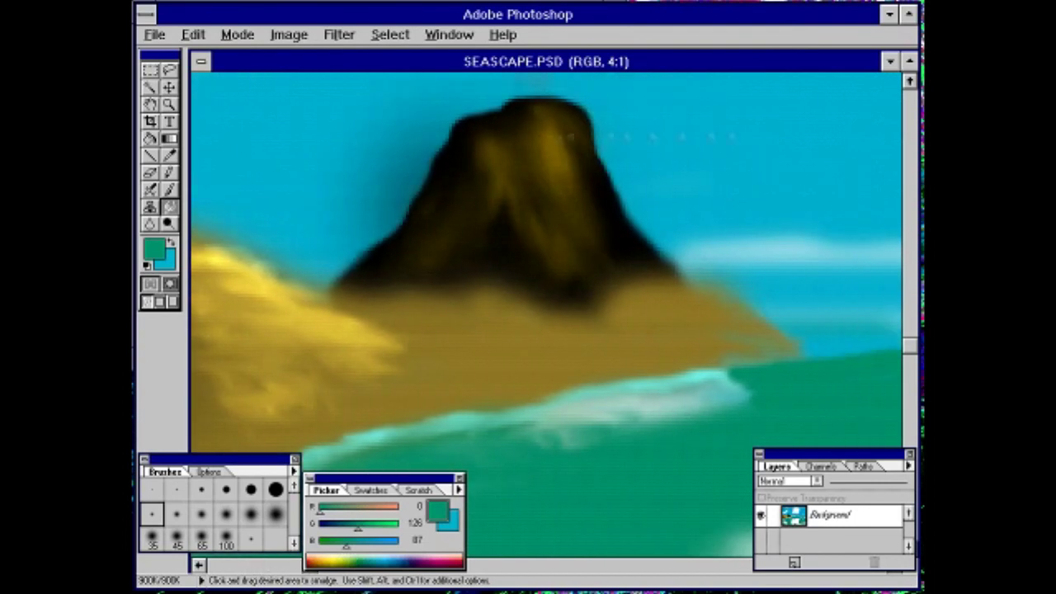
mouse_move(749, 377)
left_mouse_down()
mouse_move(724, 359)
mouse_move(763, 363)
mouse_move(726, 381)
mouse_move(785, 368)
mouse_move(715, 382)
mouse_move(794, 368)
mouse_move(802, 354)
mouse_move(819, 377)
left_mouse_up()
mouse_move(548, 429)
left_mouse_down()
mouse_move(490, 464)
mouse_move(478, 440)
left_mouse_up()
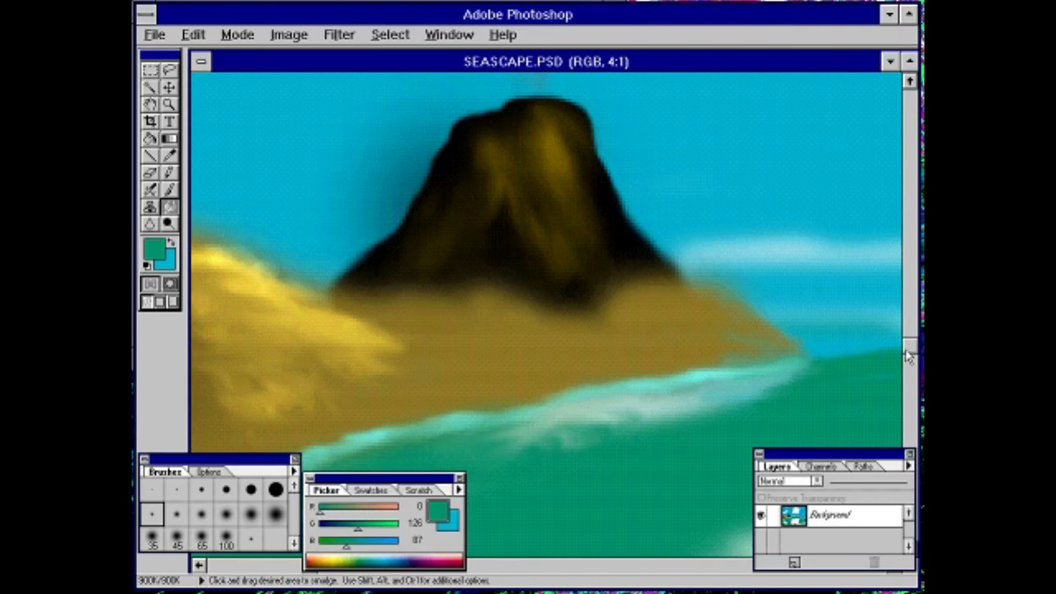
- Smudge the foam's lower edge further down across the water and save the image
left_click_drag(907, 355, 907, 425)
left_click_drag(537, 277, 514, 302)
left_click_drag(559, 258, 509, 302)
left_click(154, 34)
left_click(165, 147)
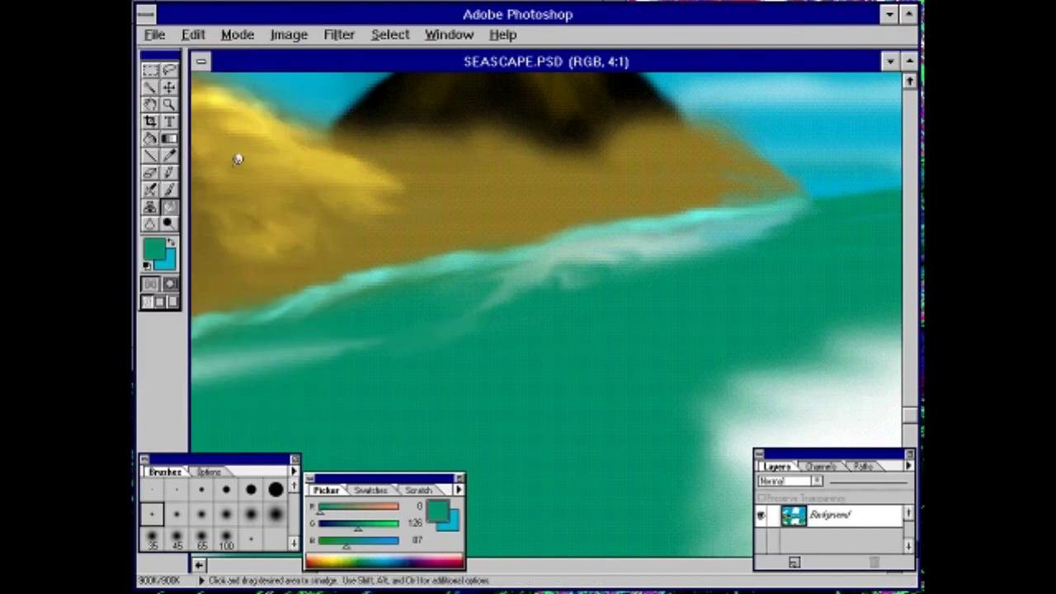
- Switch to the Paintbrush and set the foreground color to a lighter green, RGB 0, 180, 124
key("ctrl+minus")
key("ctrl+minus")
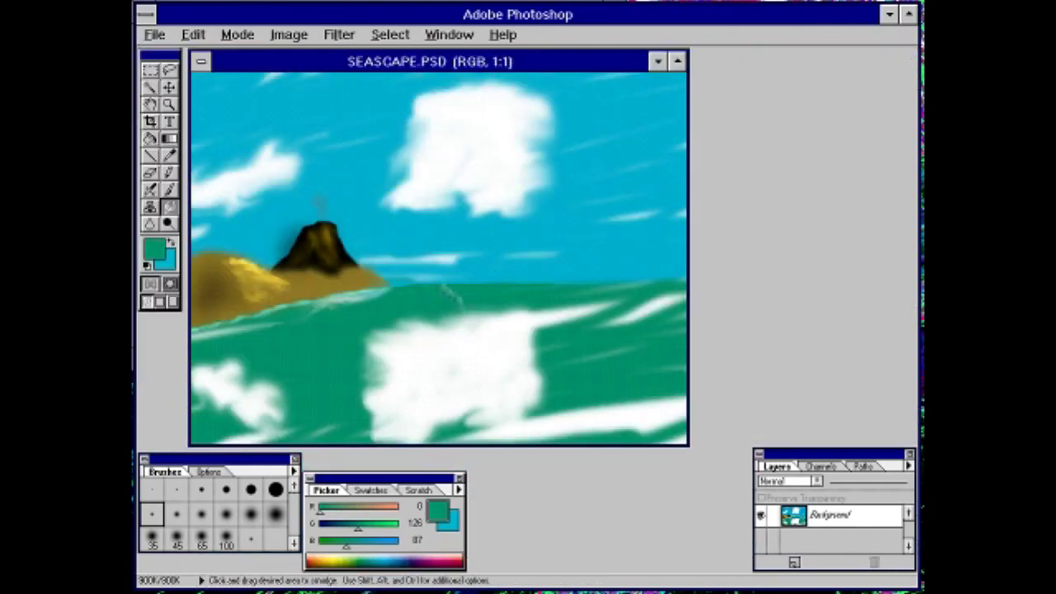
left_click(170, 191)
left_click(154, 248)
left_click(542, 262)
left_click(682, 200)
- Paint short slanted light green wave strokes on the sea on both sides of the large white reflection
mouse_move(284, 356)
left_mouse_down()
mouse_move(297, 333)
mouse_move(330, 330)
left_mouse_up()
left_click_drag(303, 406, 353, 381)
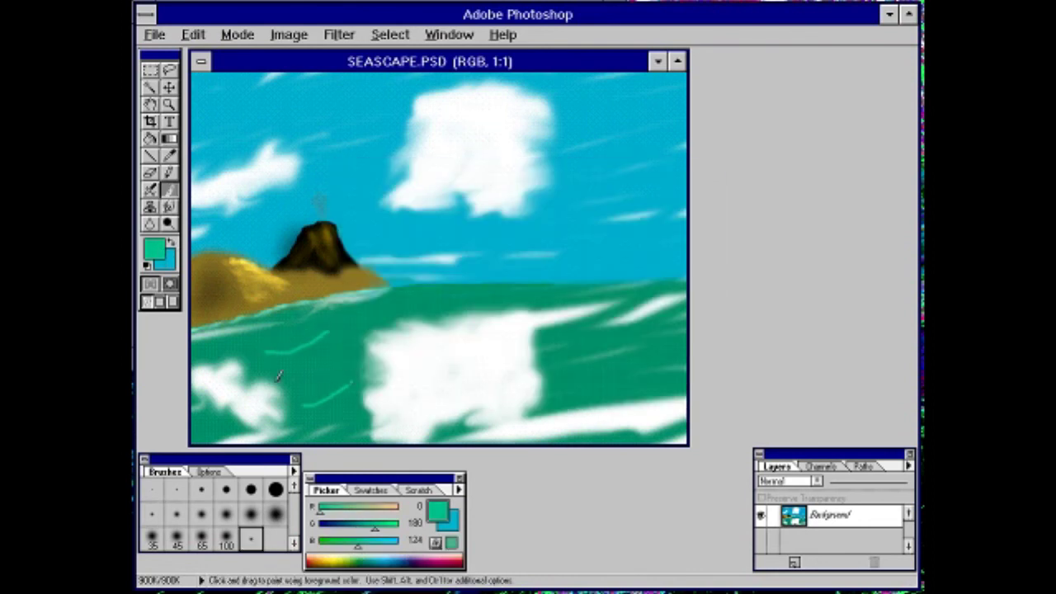
left_click_drag(284, 373, 347, 343)
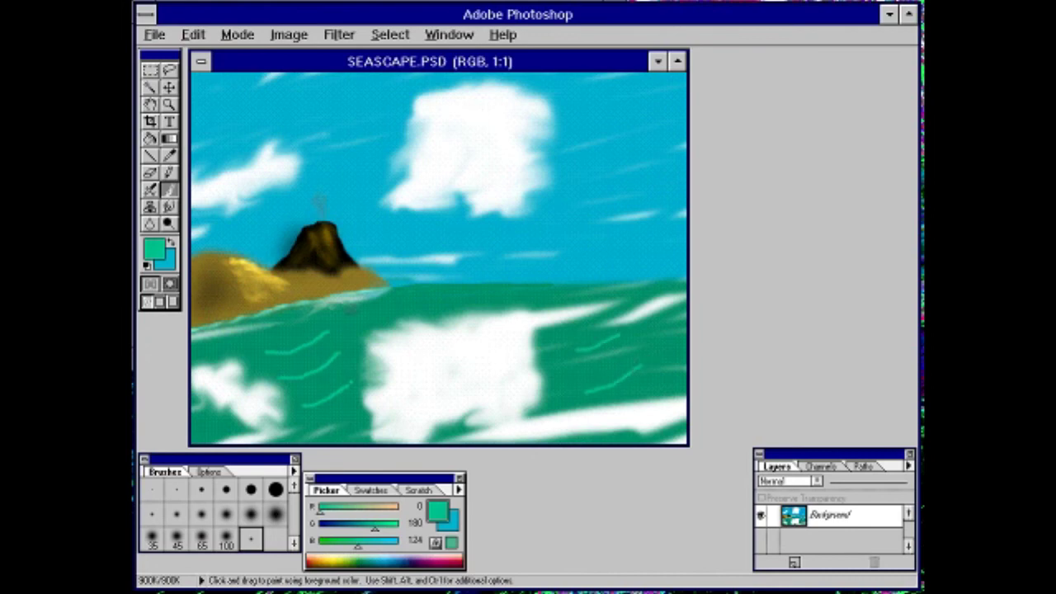
- Smudge the light green wave stroke near the land's tip with a large soft brush
left_click(169, 207)
key("ctrl+plus")
key("ctrl+plus")
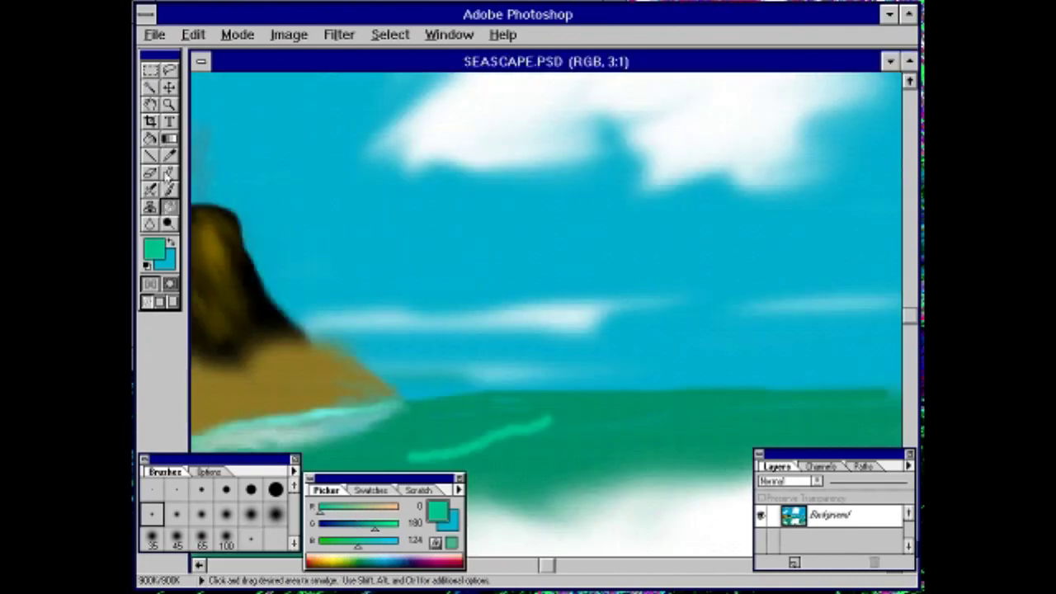
left_click_drag(911, 322, 911, 363)
left_click(276, 515)
left_click_drag(413, 393, 539, 352)
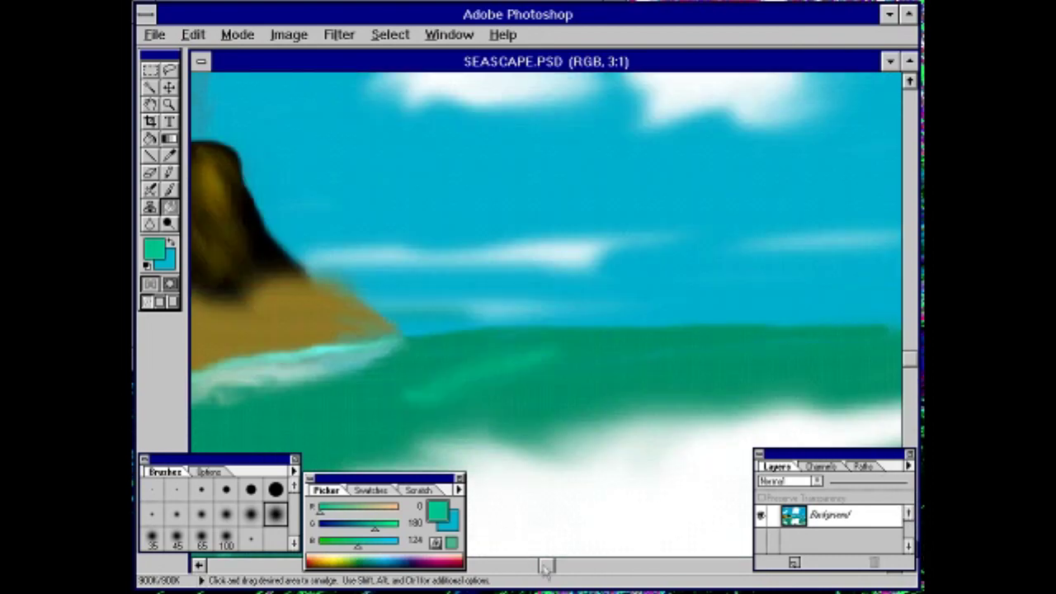
- Smudge the light green wave strokes on the left part of the sea into the water
left_click_drag(546, 565, 211, 565)
left_click_drag(910, 364, 910, 550)
left_click_drag(425, 280, 450, 282)
left_click_drag(523, 264, 616, 213)
left_click_drag(611, 217, 496, 273)
left_click_drag(639, 285, 454, 361)
mouse_move(530, 441)
left_mouse_down()
mouse_move(616, 411)
mouse_move(520, 446)
left_mouse_up()
mouse_move(629, 289)
left_mouse_down()
mouse_move(603, 323)
mouse_move(471, 354)
left_mouse_up()
left_click_drag(468, 279, 592, 229)
- Move the palettes off the lower part of the image and smudge the wave strokes right of the large white reflection
left_click_drag(833, 453, 834, 343)
left_click_drag(215, 458, 215, 318)
left_click_drag(384, 478, 383, 253)
mouse_move(216, 566)
left_mouse_down()
mouse_move(801, 542)
mouse_move(880, 561)
left_mouse_up()
mouse_move(761, 321)
left_mouse_down()
mouse_move(603, 385)
mouse_move(755, 324)
left_mouse_up()
mouse_move(702, 231)
left_mouse_down()
mouse_move(584, 264)
mouse_move(633, 250)
left_mouse_up()
left_click(909, 82)
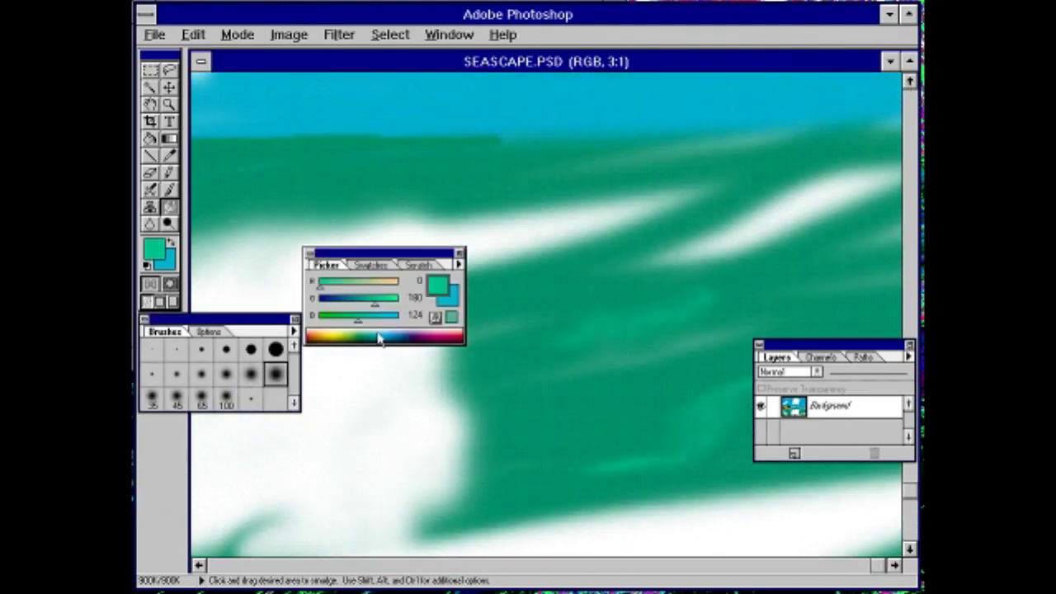
- Move the Picker and Brushes palettes down to the image's lower edge and save the image
key("ctrl+minus")
key("ctrl+minus")
left_click_drag(388, 252, 576, 450)
left_click_drag(248, 319, 264, 441)
left_click(155, 35)
left_click(168, 162)
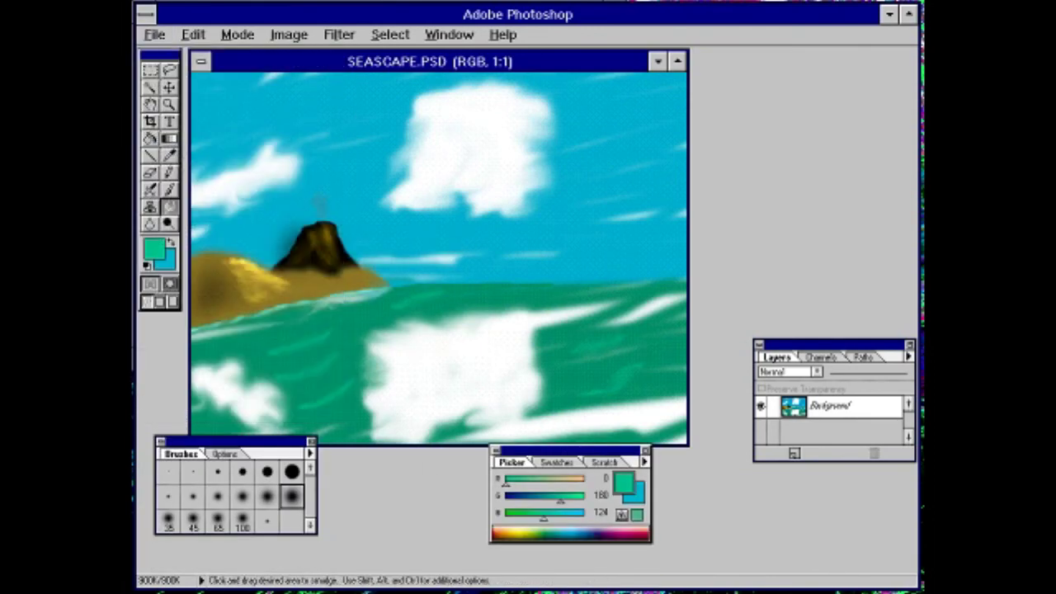